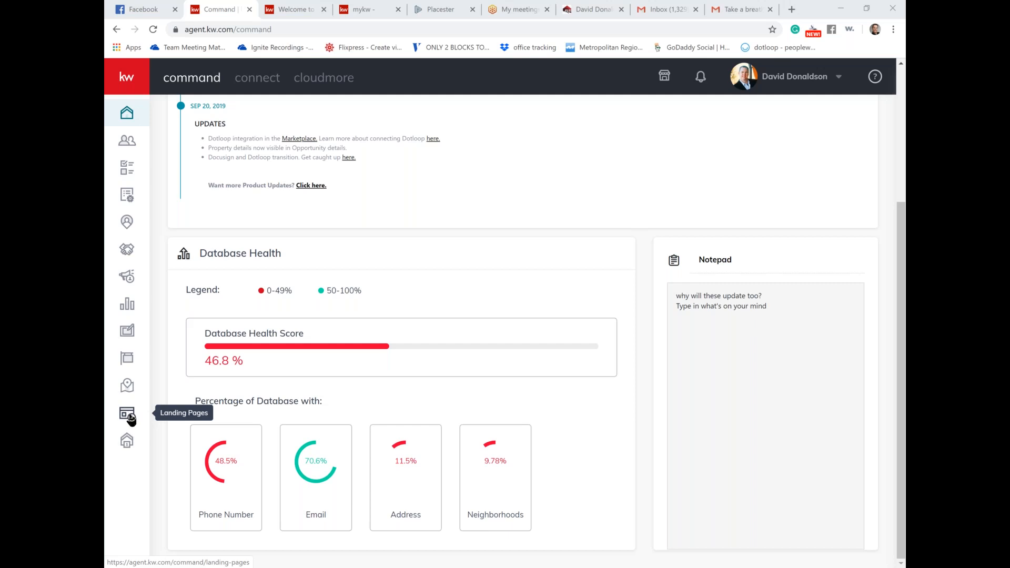
Step: Go from the KW Command dashboard to the Landing Pages list via the left sidebar
click(131, 419)
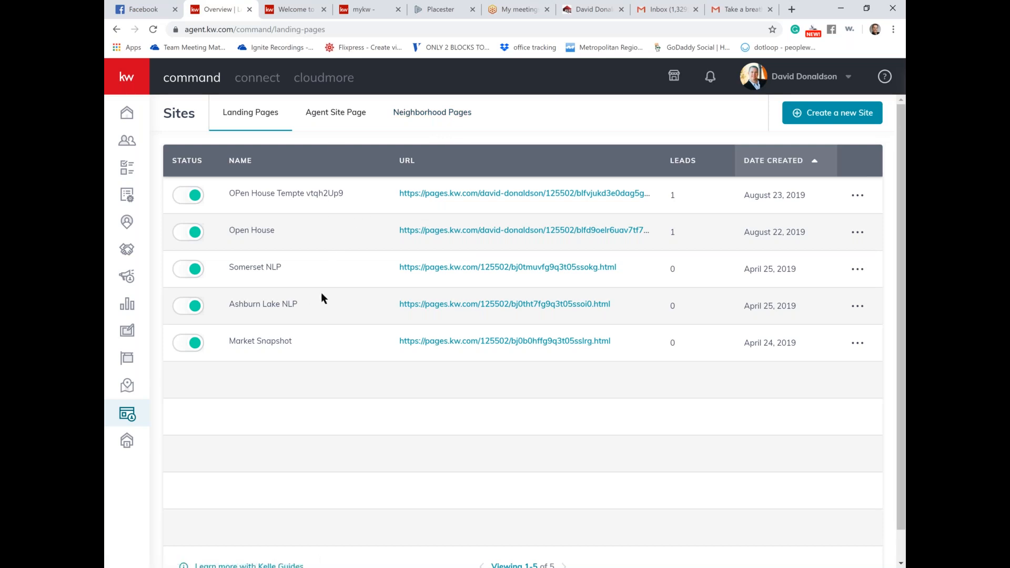
Step: Scroll the Landing Pages table to its footer, past Open House, Somerset NLP and Market Snapshot
scroll(321, 292, down, 1)
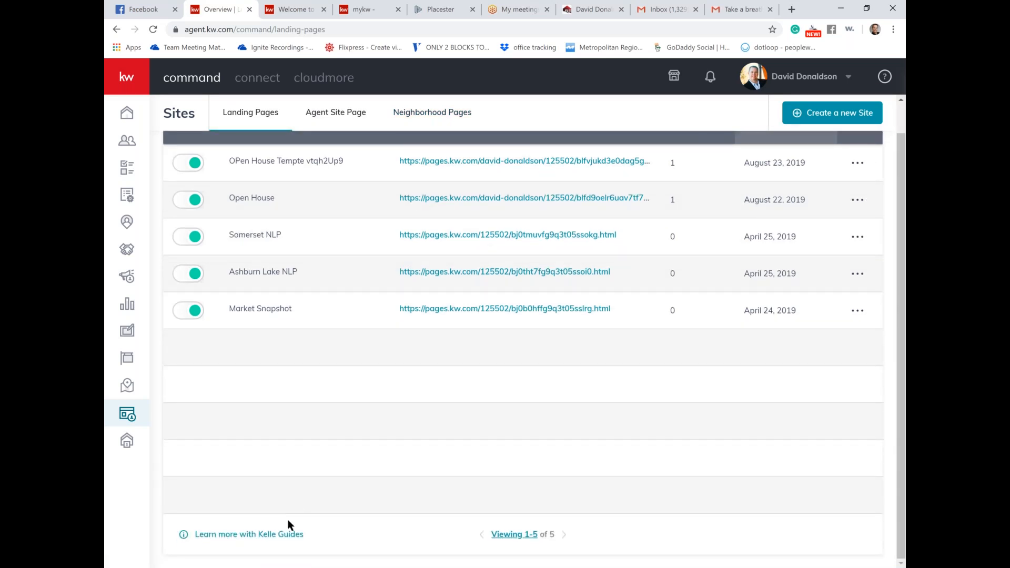
Step: Open the Kelle Guides Agent Sites walkthrough and start its step 1 subdomain selection
click(264, 537)
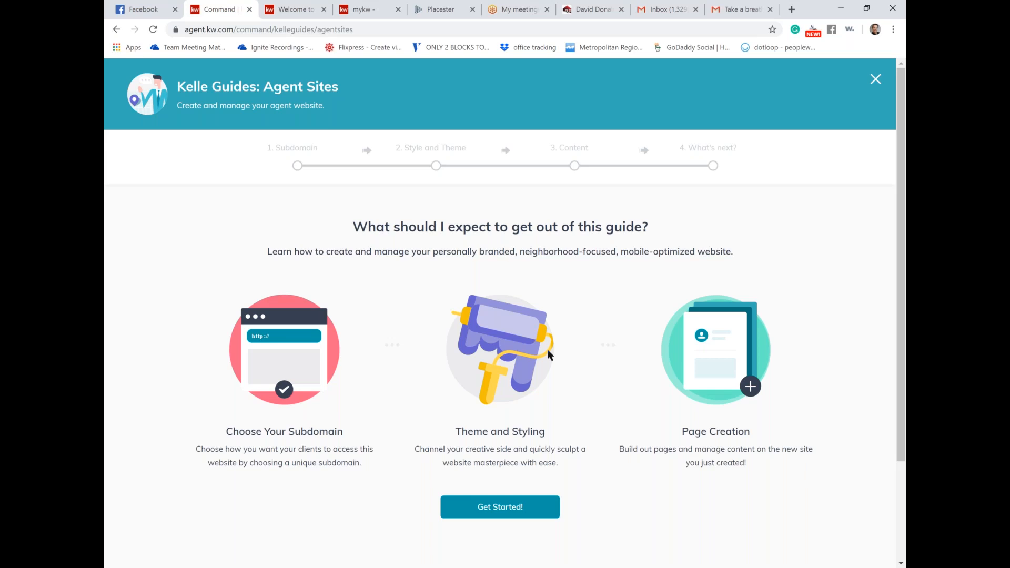
click(513, 509)
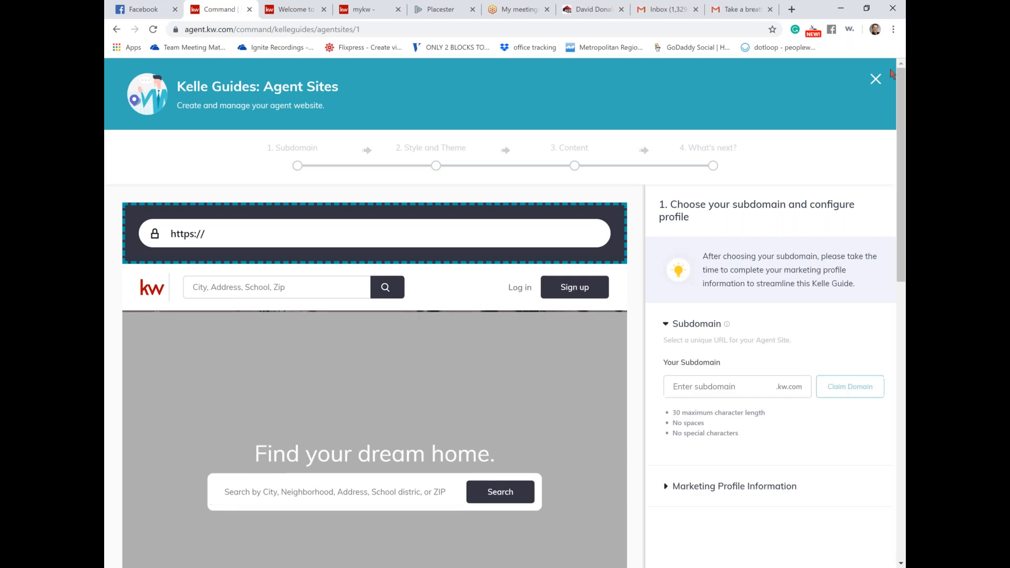
click(893, 30)
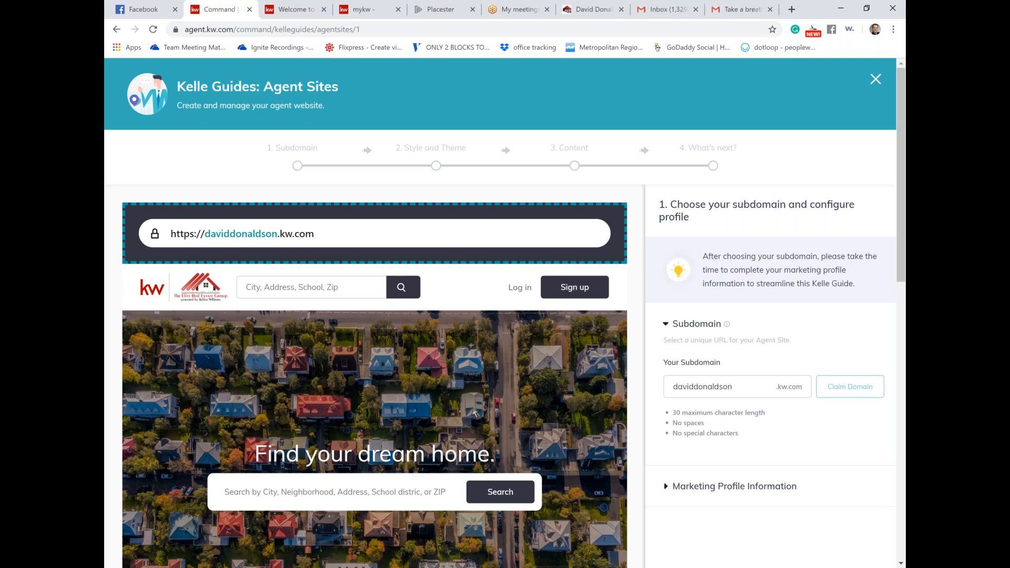
scroll(475, 413, down, 3)
scroll(475, 413, up, 2)
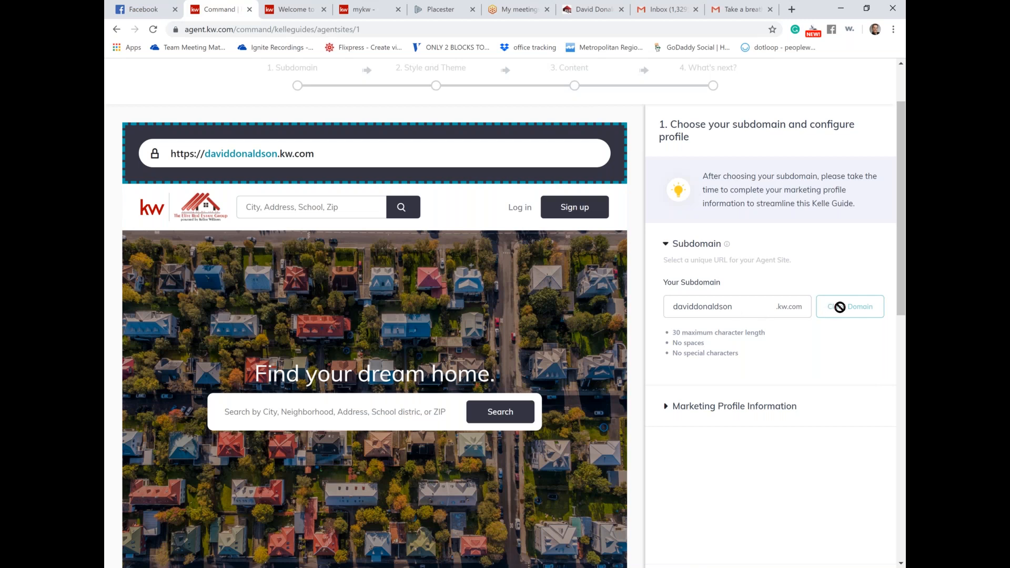
click(840, 307)
click(839, 307)
click(840, 307)
scroll(733, 329, down, 2)
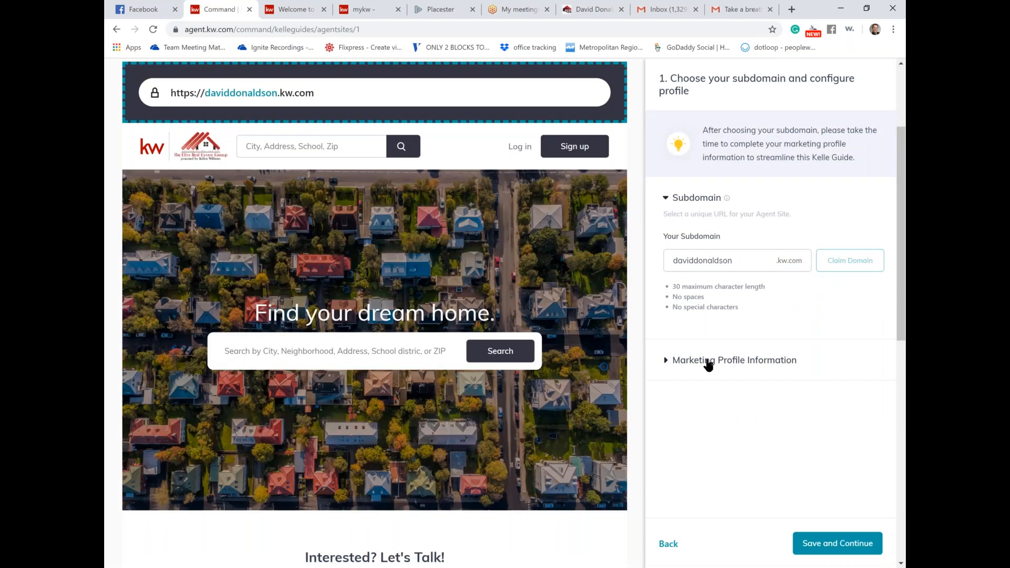
Step: Expand Marketing Profile Information and review contact info, biography, compliance footer and profile imagery
click(710, 362)
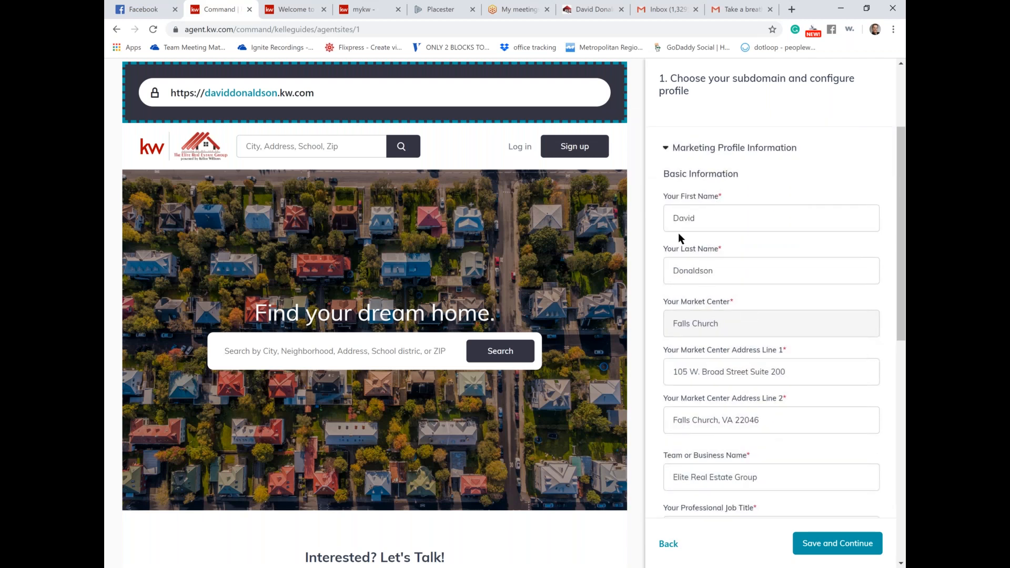
scroll(724, 348, down, 2)
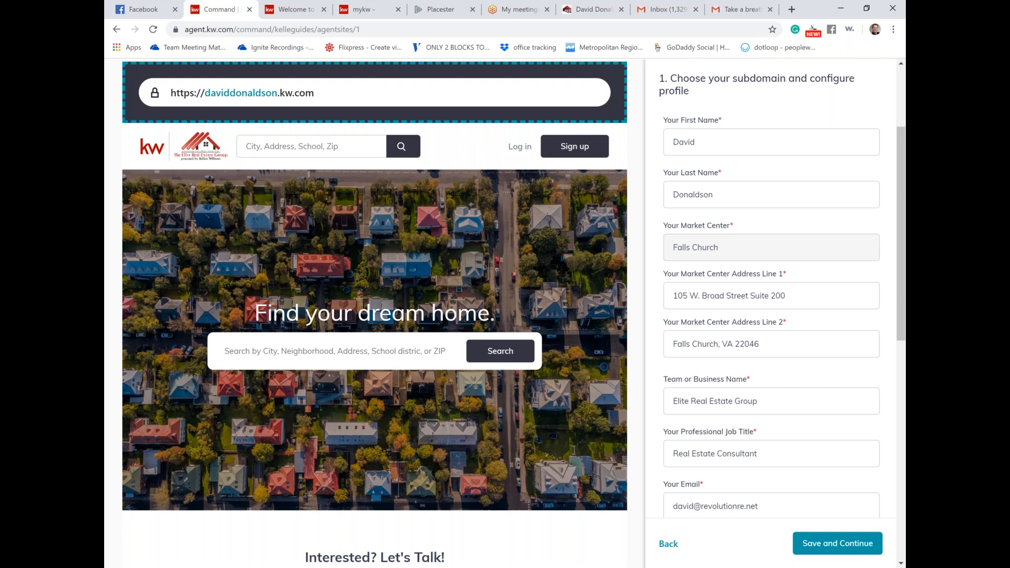
scroll(772, 312, down, 6)
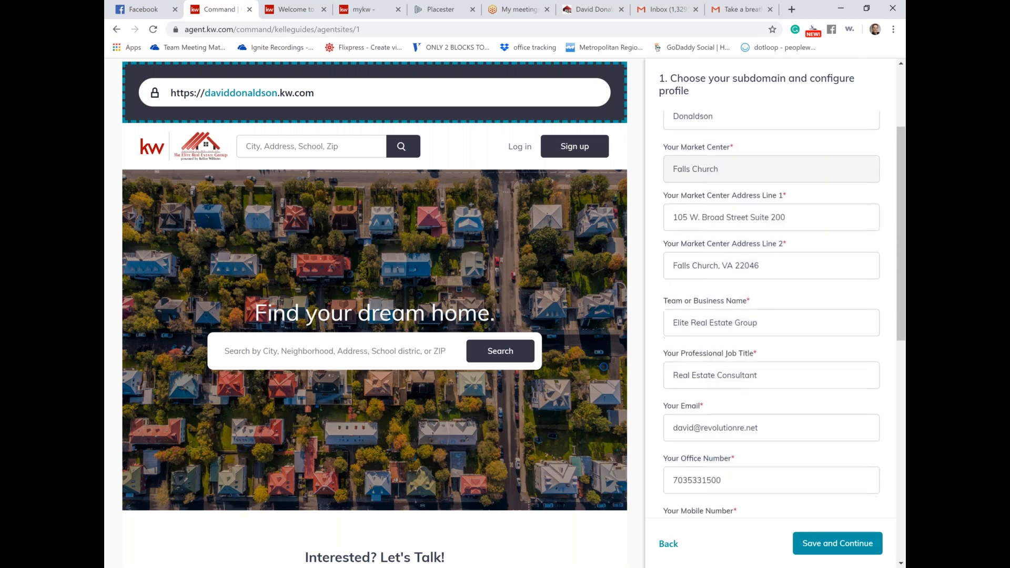
scroll(737, 391, down, 5)
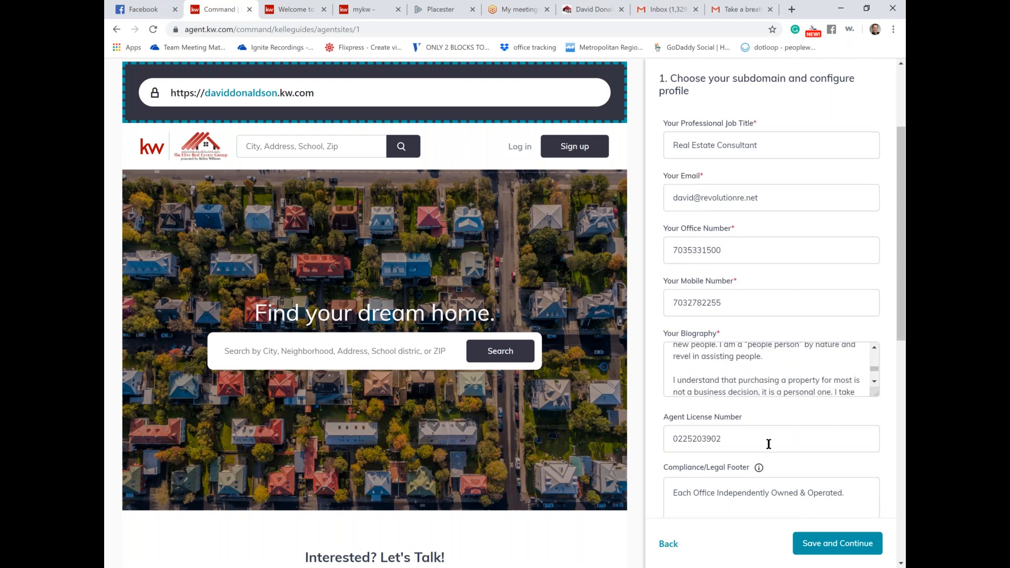
scroll(768, 444, down, 3)
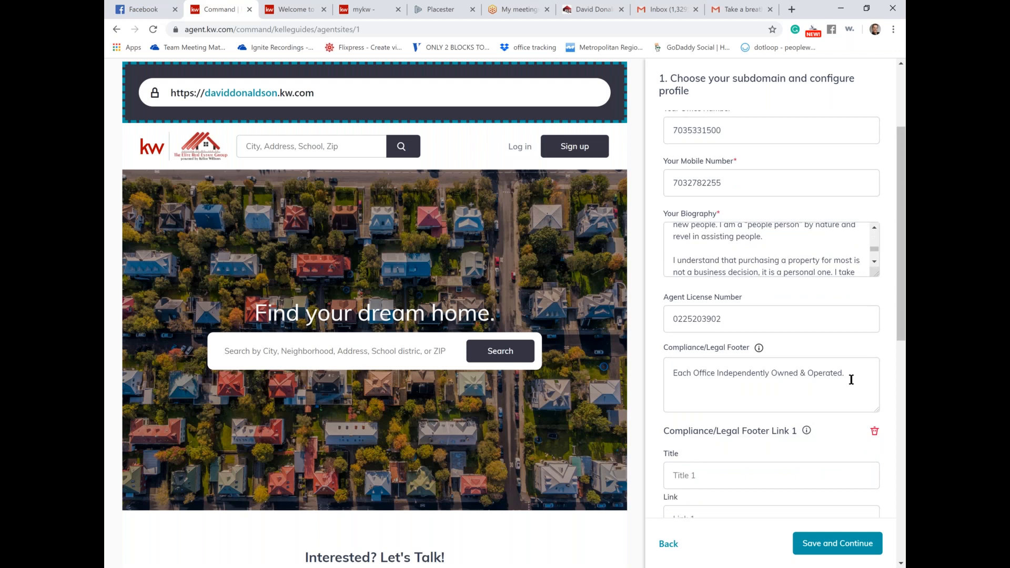
drag(851, 380, 671, 373)
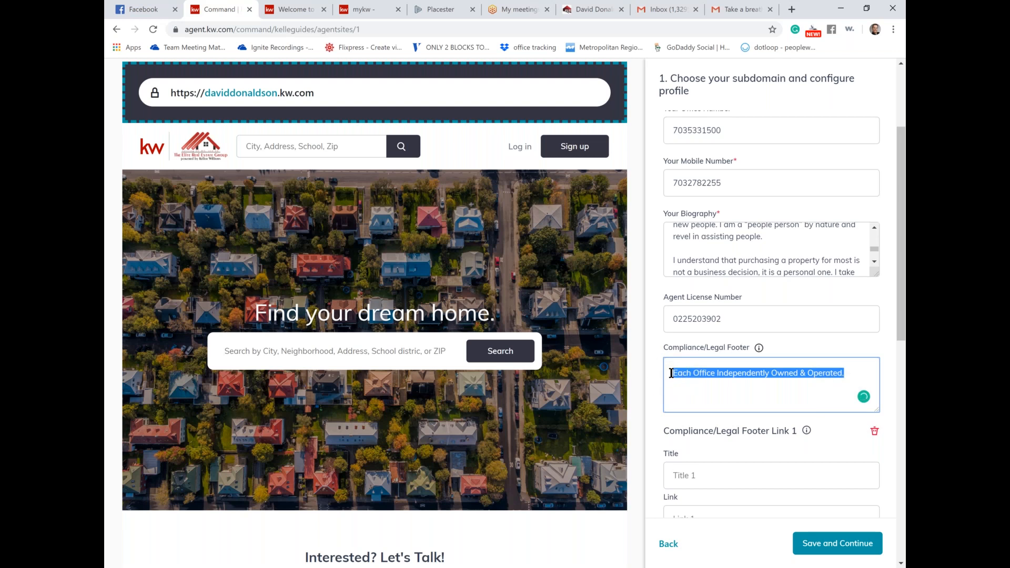
scroll(679, 373, down, 2)
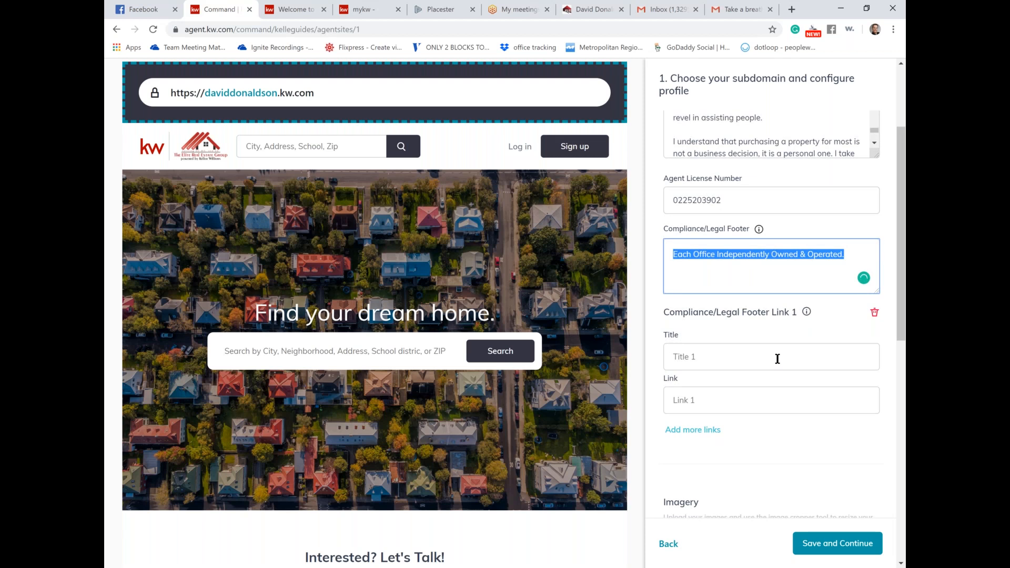
scroll(777, 358, down, 4)
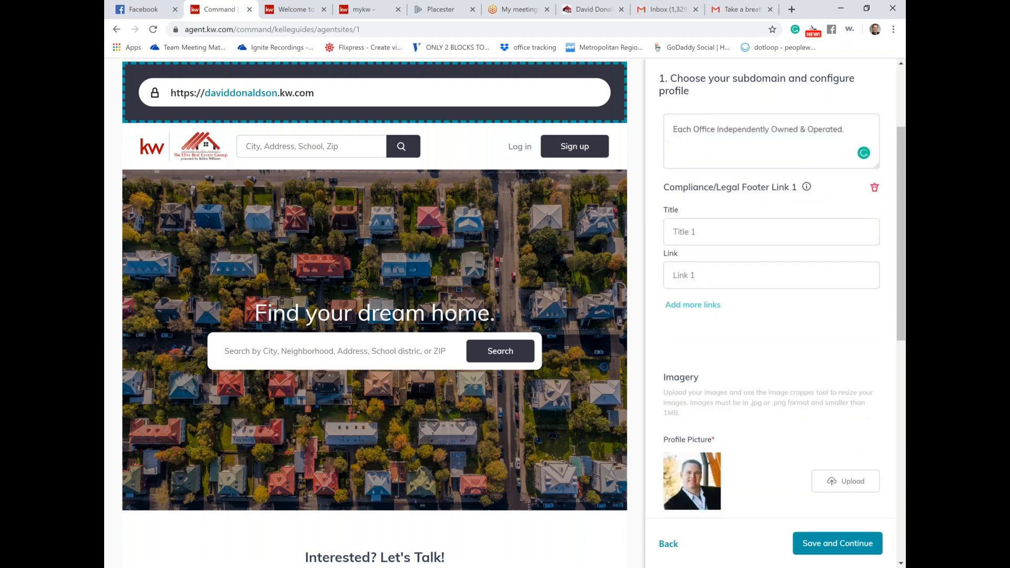
scroll(709, 362, down, 2)
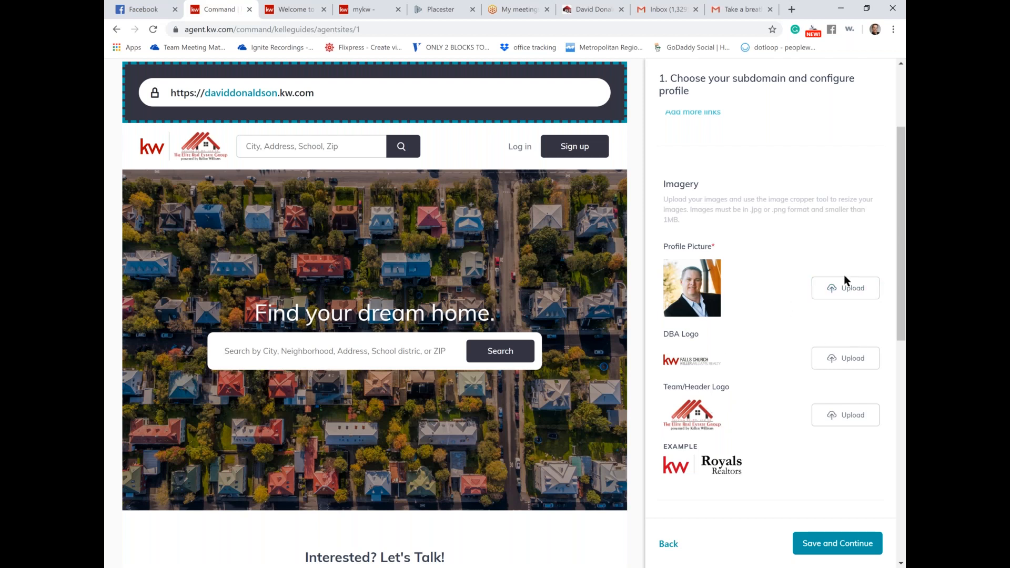
scroll(766, 362, down, 2)
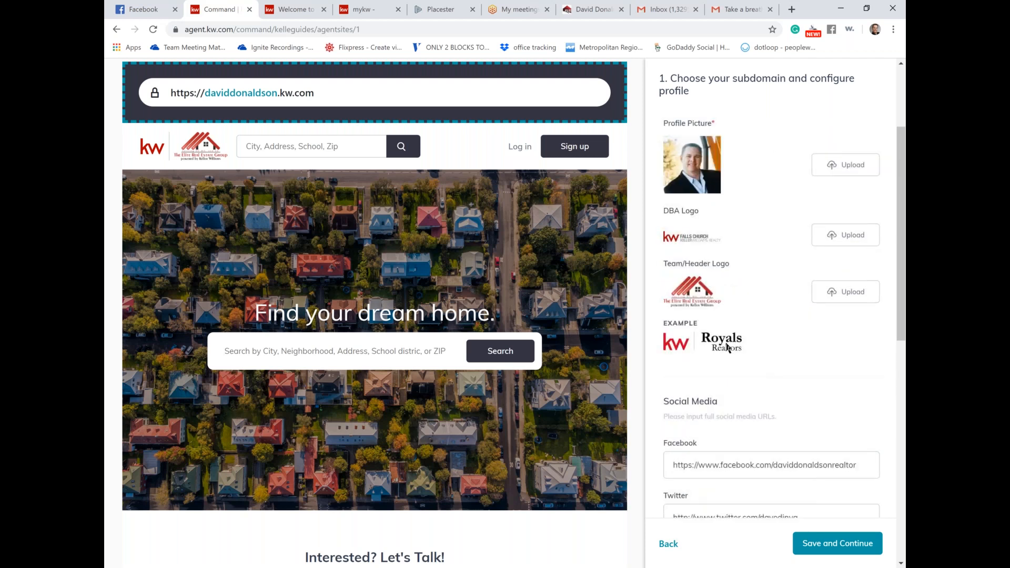
scroll(726, 345, down, 2)
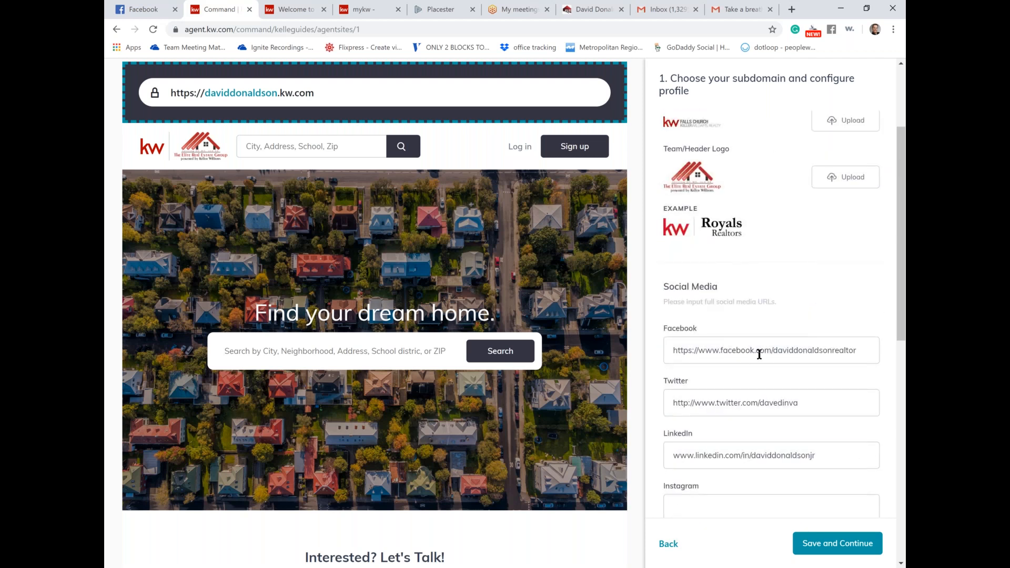
scroll(759, 355, down, 3)
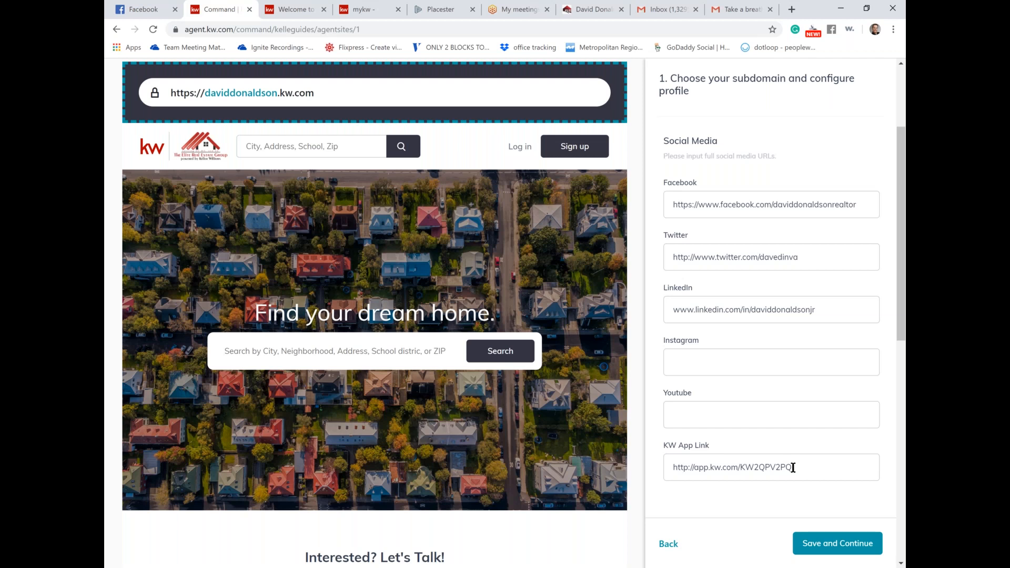
click(674, 468)
drag(674, 467, 752, 468)
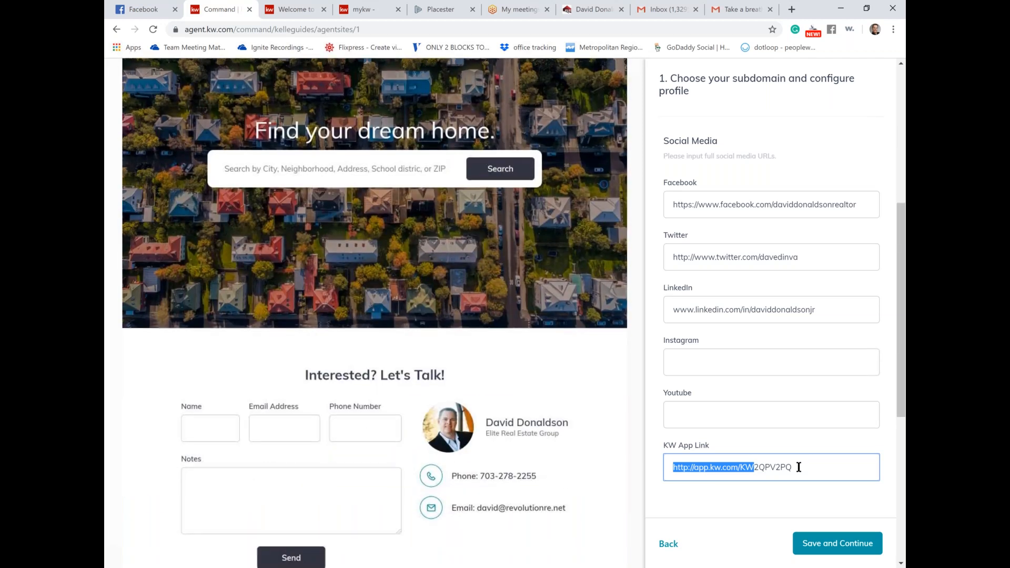
scroll(799, 467, up, 4)
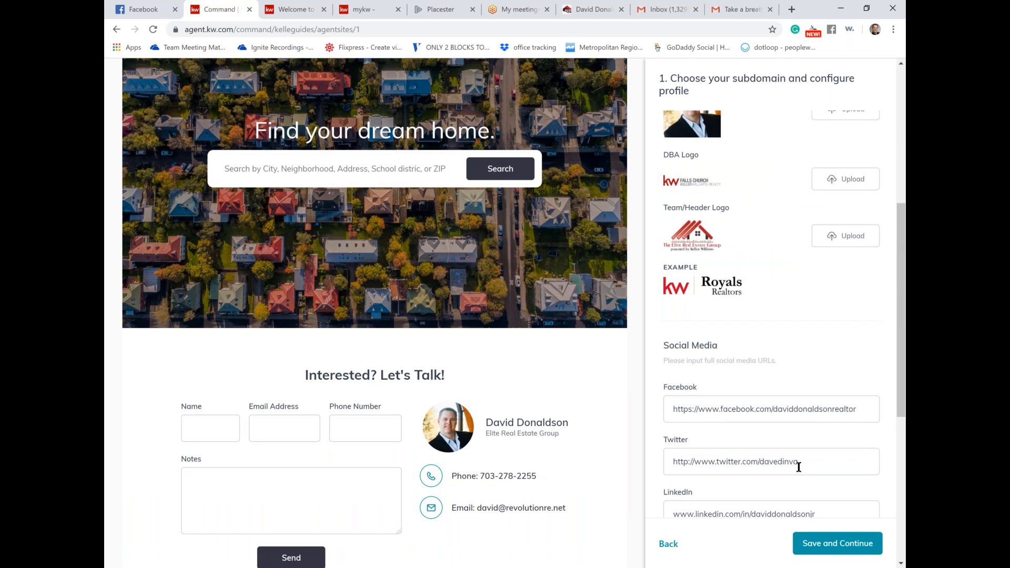
click(892, 557)
click(892, 557)
scroll(700, 350, down, 2)
click(700, 348)
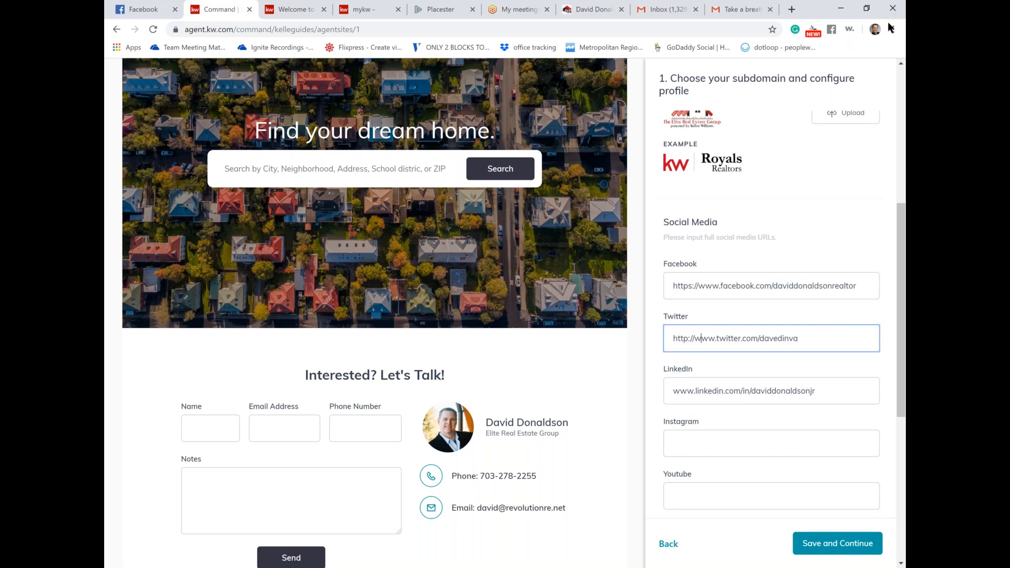
click(800, 264)
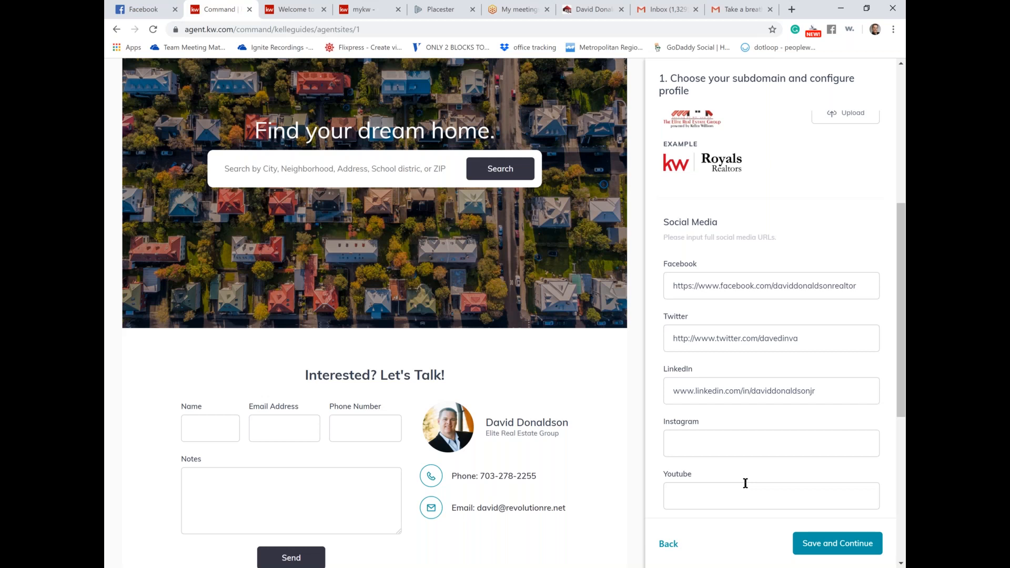
scroll(745, 483, down, 2)
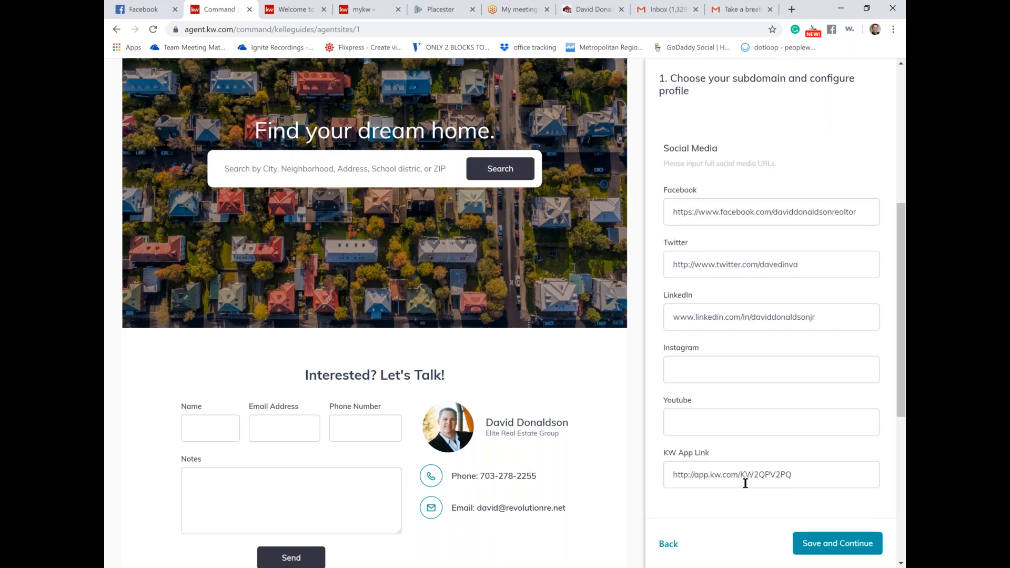
Step: Save the subdomain and marketing profile and advance to step 2, Style and Theme
click(815, 548)
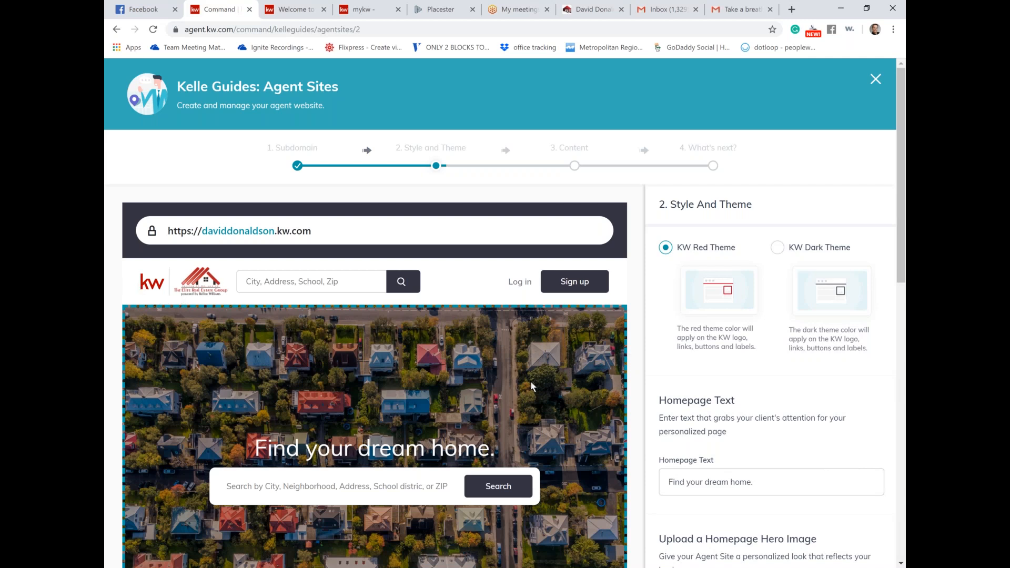
scroll(532, 386, down, 3)
scroll(531, 385, up, 1)
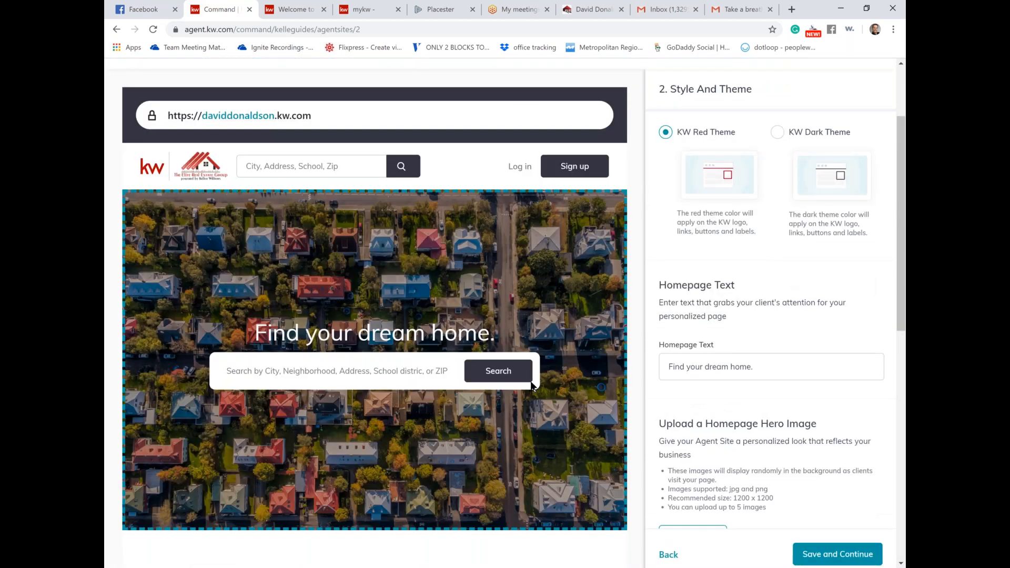
scroll(531, 385, up, 1)
Step: Try KW Dark Theme, then switch the site back to KW Red Theme
click(804, 179)
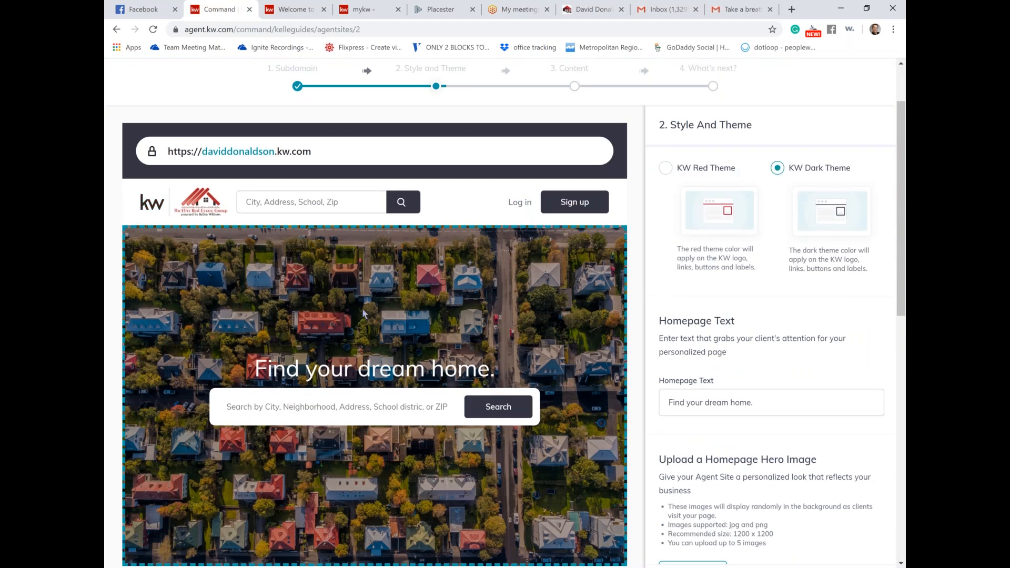
click(666, 169)
scroll(753, 261, down, 3)
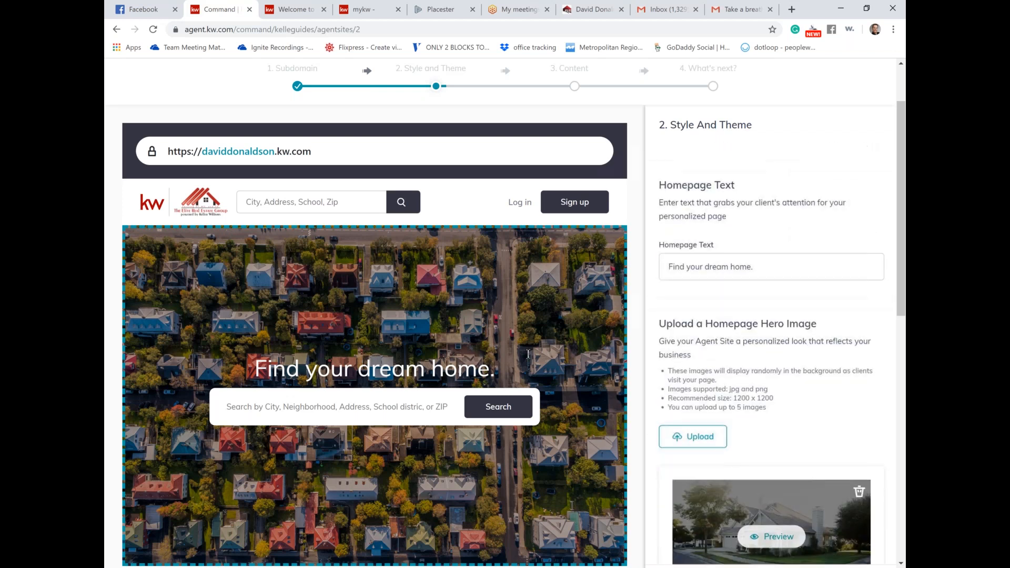
Step: Select the headline text in the Homepage Text field
drag(755, 265, 626, 253)
click(626, 253)
click(772, 268)
drag(768, 268, 658, 250)
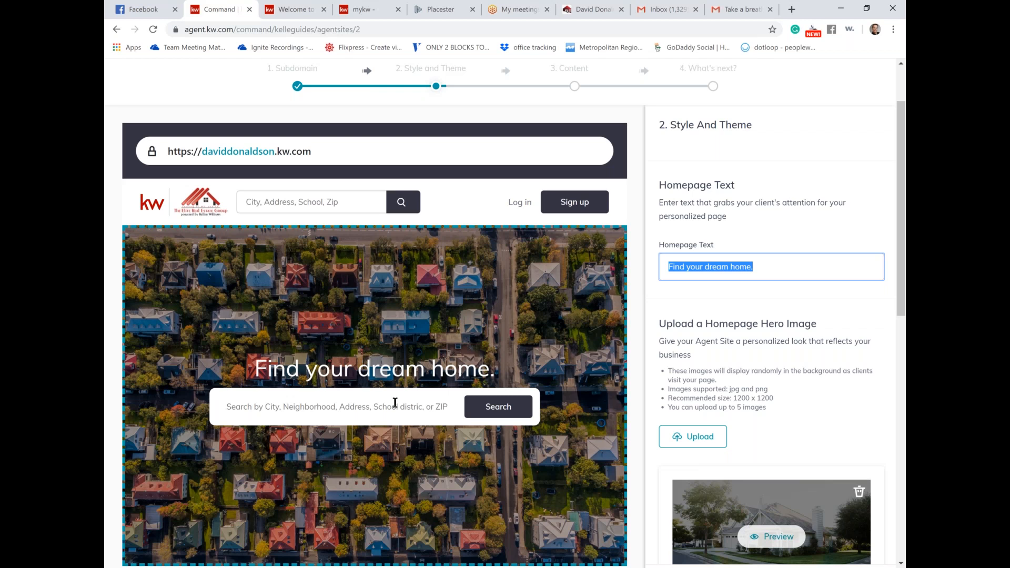
Step: Try a custom headline, then delete it so the homepage reverts to 'Find your dream home.'
text(W)
key(BackSpace)
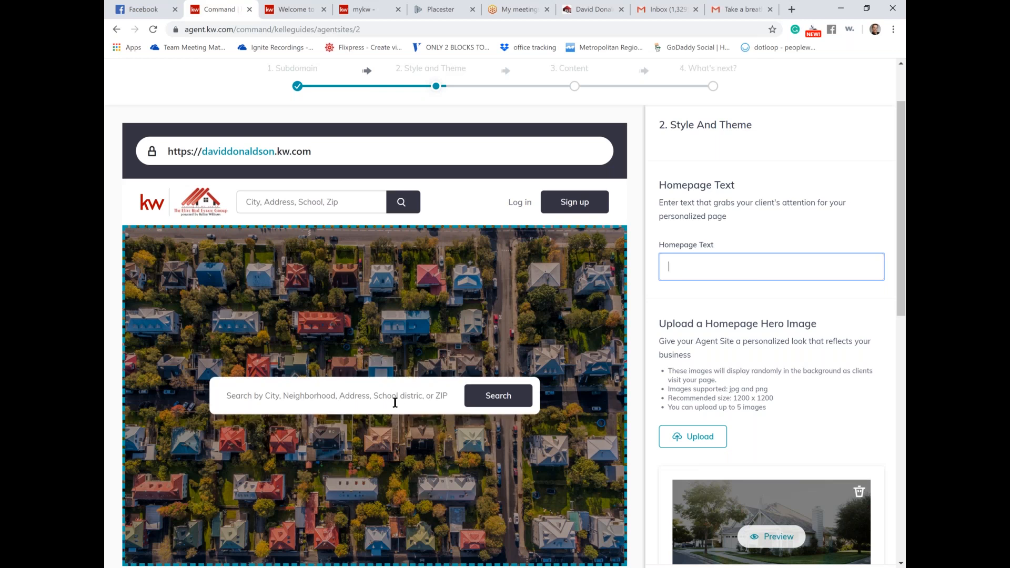
text(LEt MArti Show you the Way Home)
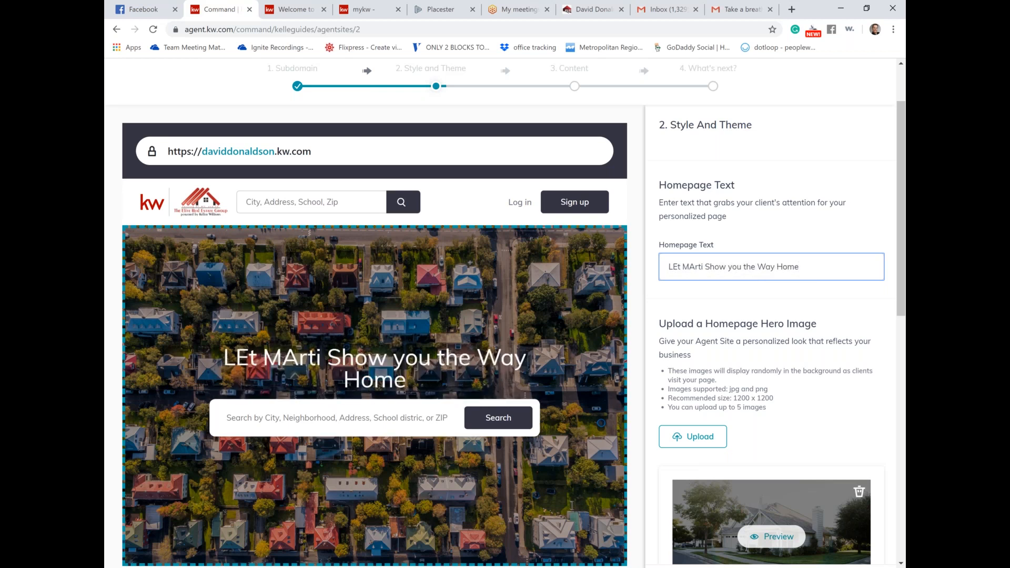
drag(800, 267, 632, 284)
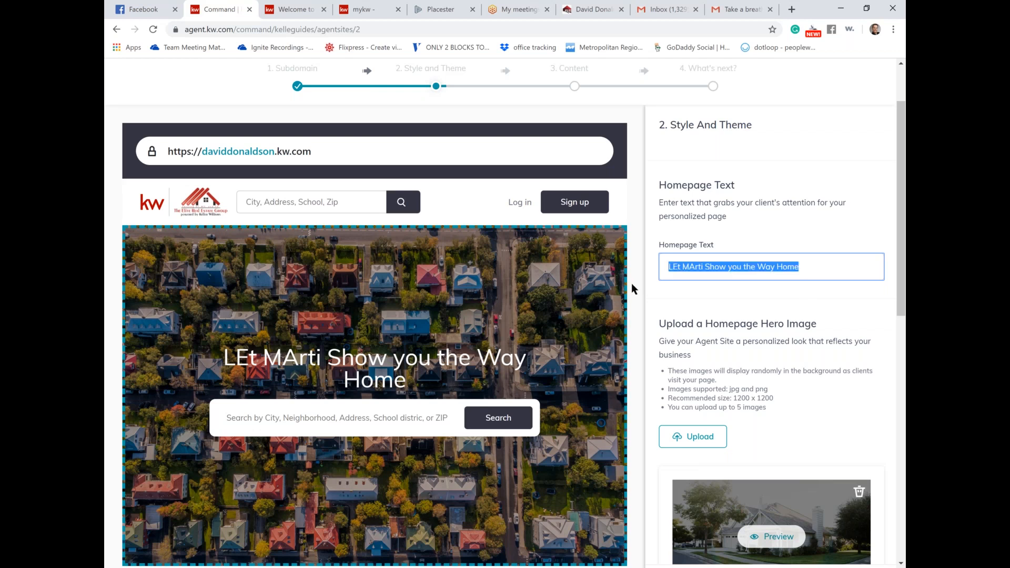
key(BackSpace)
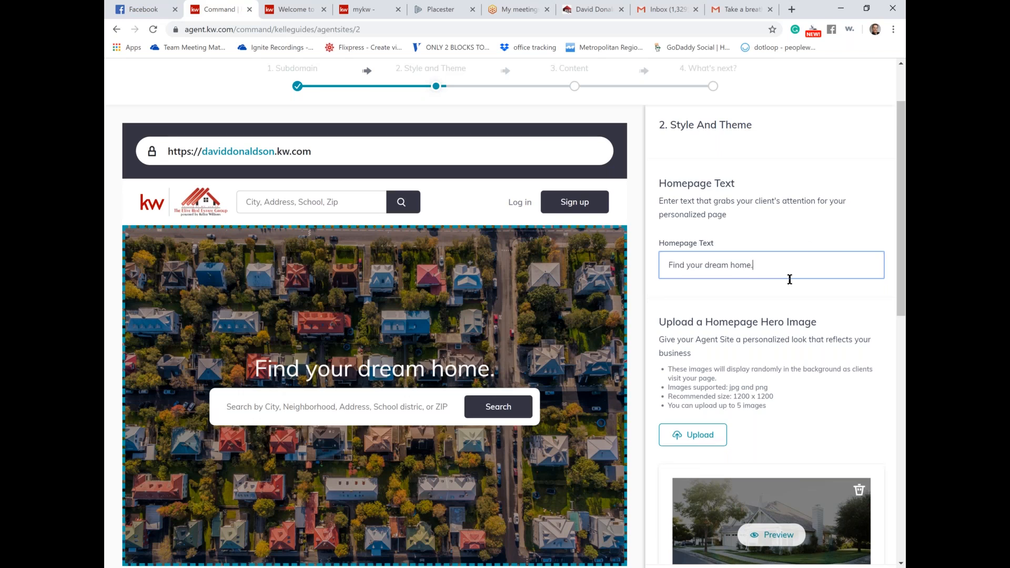
Step: Preview the brick-building photo as the hero background instead of the aerial houses
scroll(789, 279, down, 3)
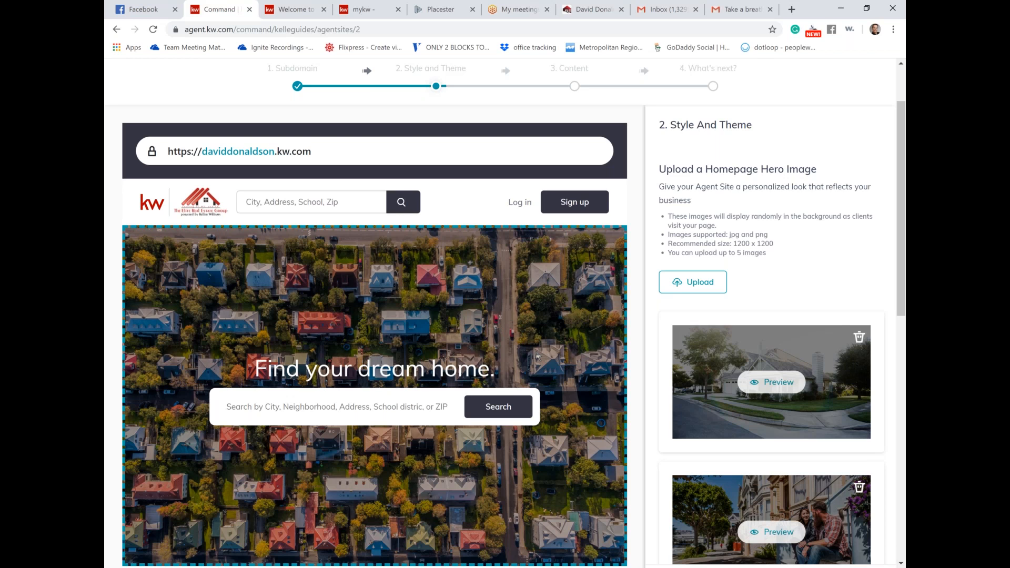
scroll(761, 310, down, 3)
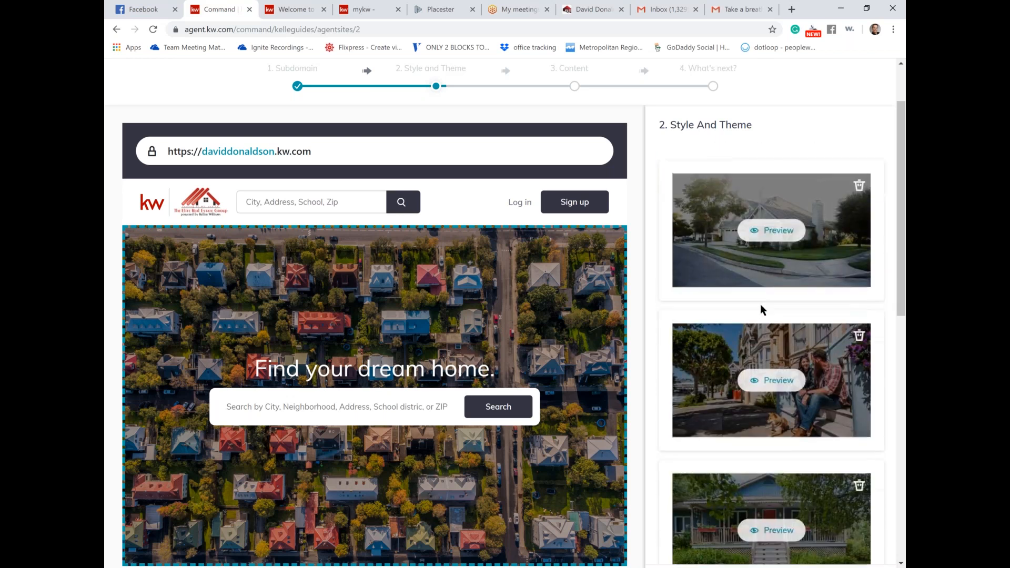
scroll(761, 310, down, 1)
scroll(761, 309, down, 5)
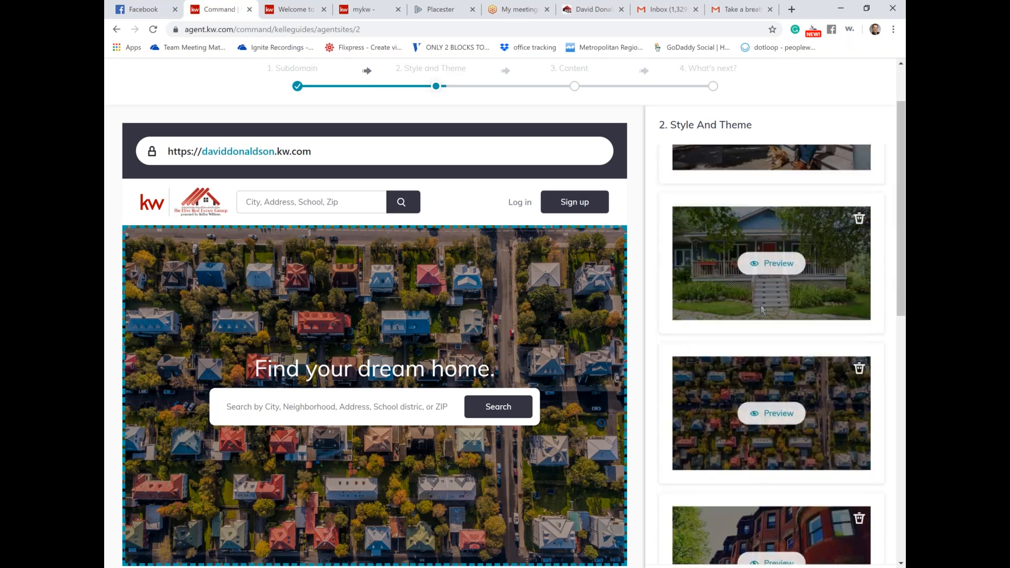
scroll(761, 309, up, 8)
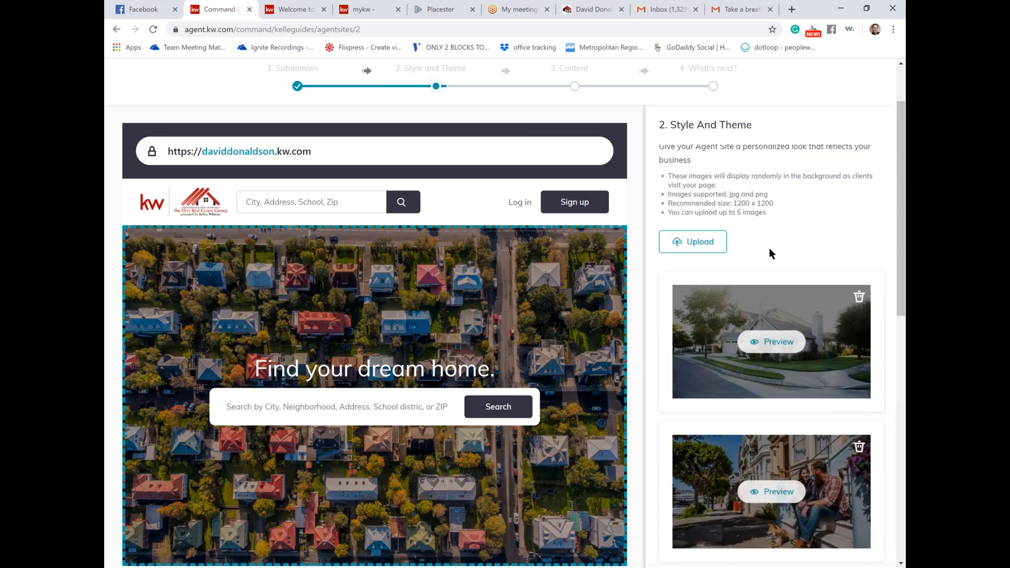
scroll(769, 248, down, 5)
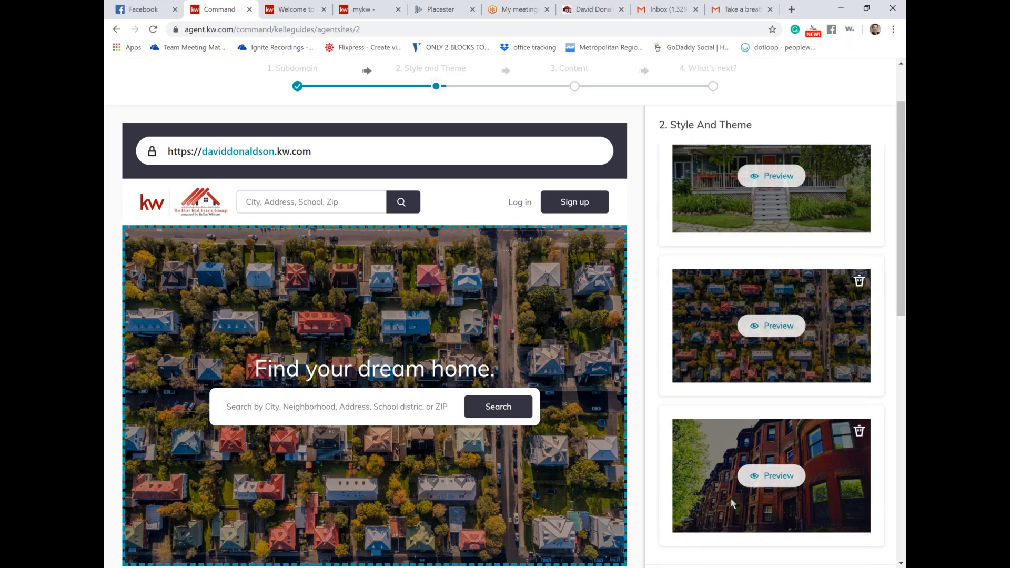
click(766, 480)
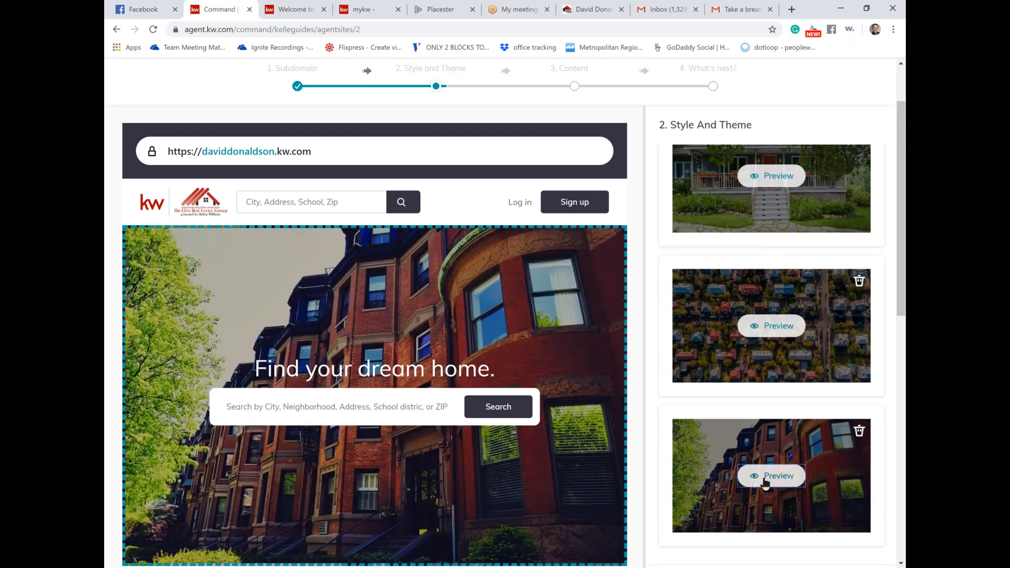
Step: Scroll through the site preview and hero image cards to review the brownstone street hero
scroll(889, 553, down, 3)
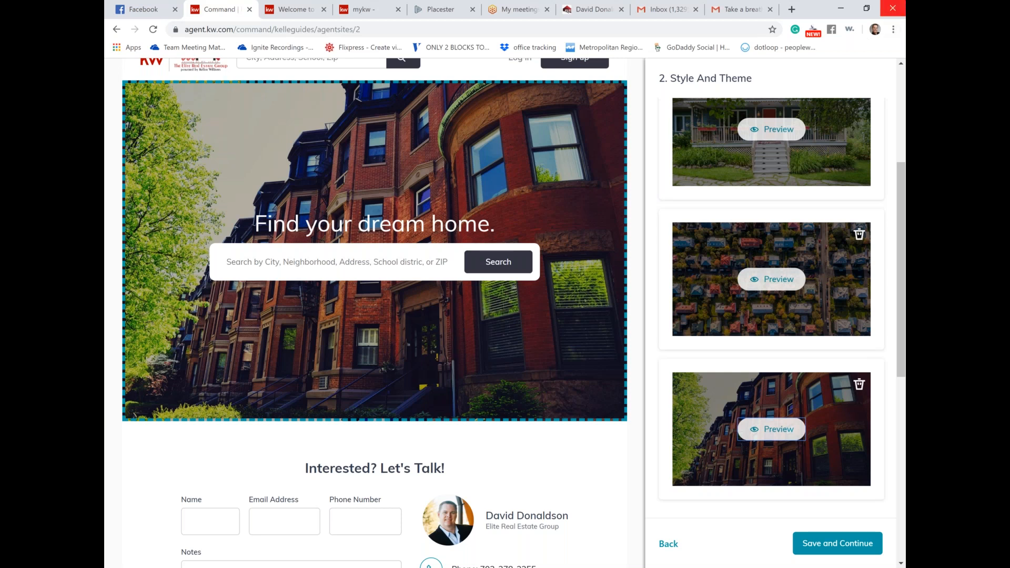
scroll(788, 148, up, 3)
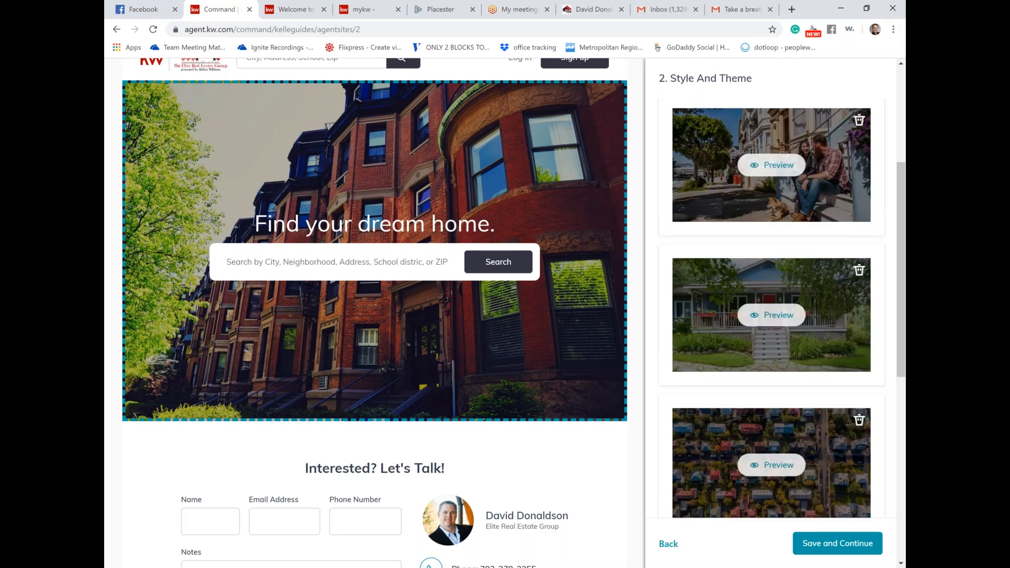
scroll(772, 315, up, 4)
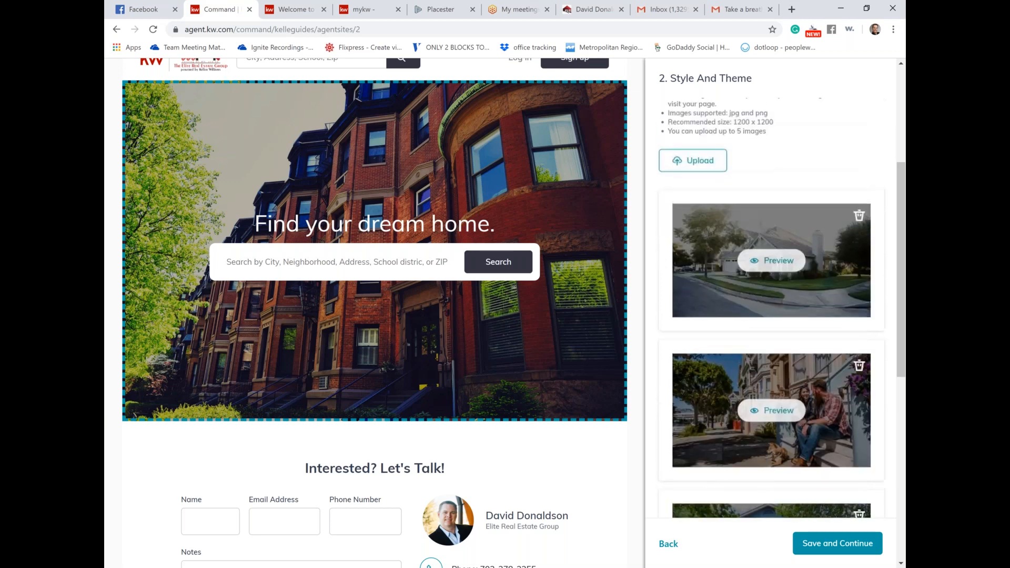
scroll(772, 316, down, 5)
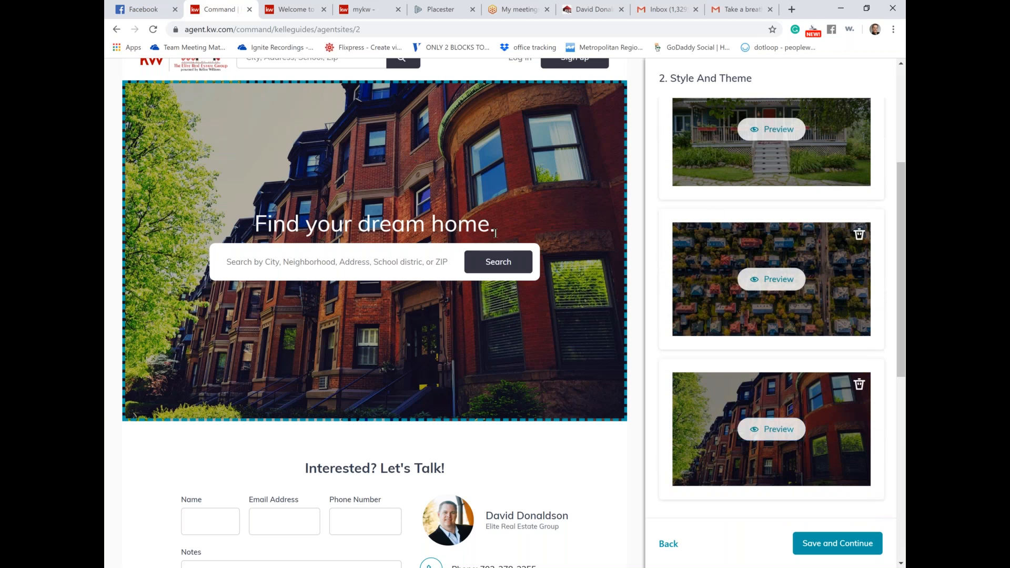
scroll(496, 233, down, 1)
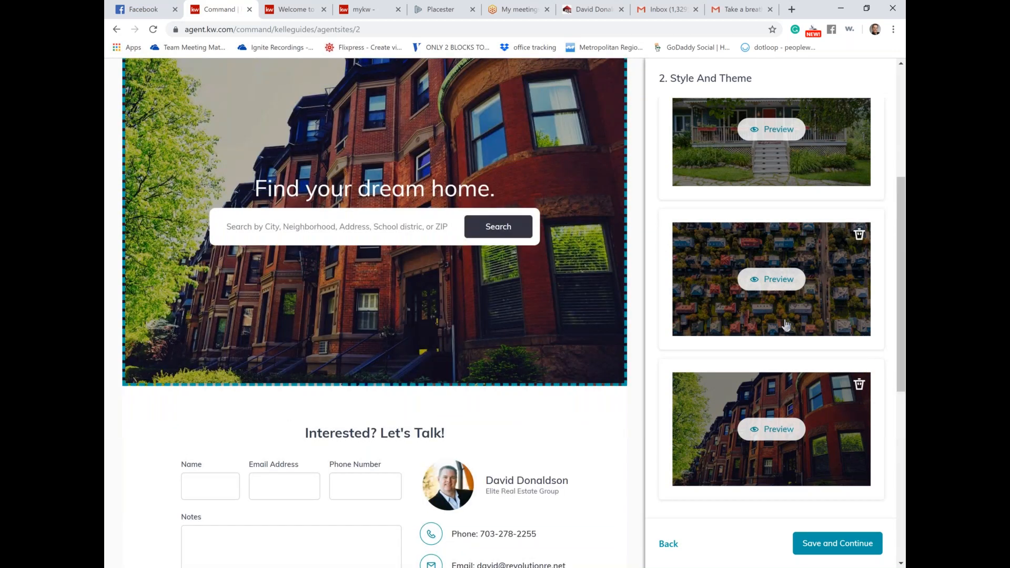
scroll(786, 325, down, 2)
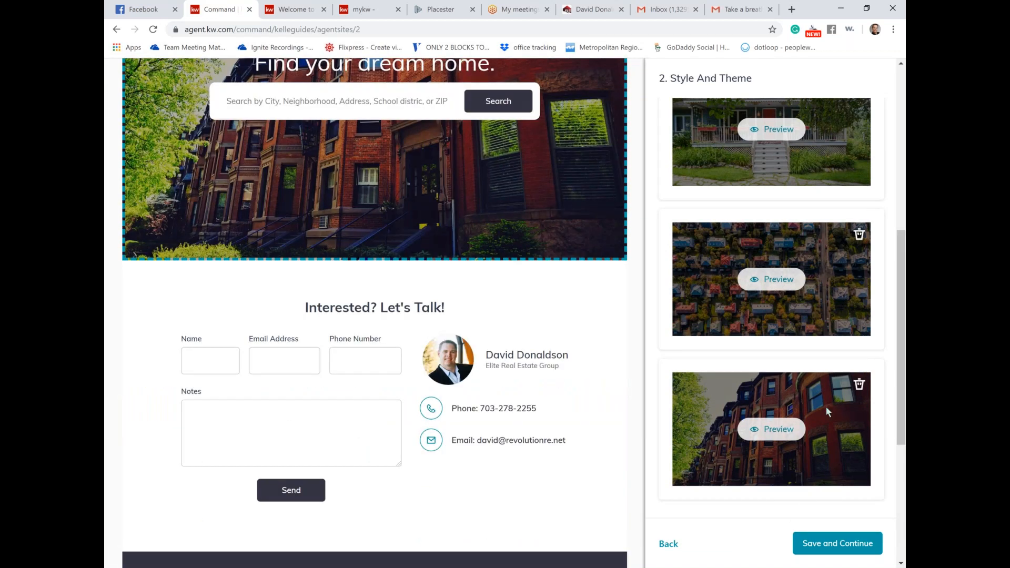
scroll(821, 317, up, 8)
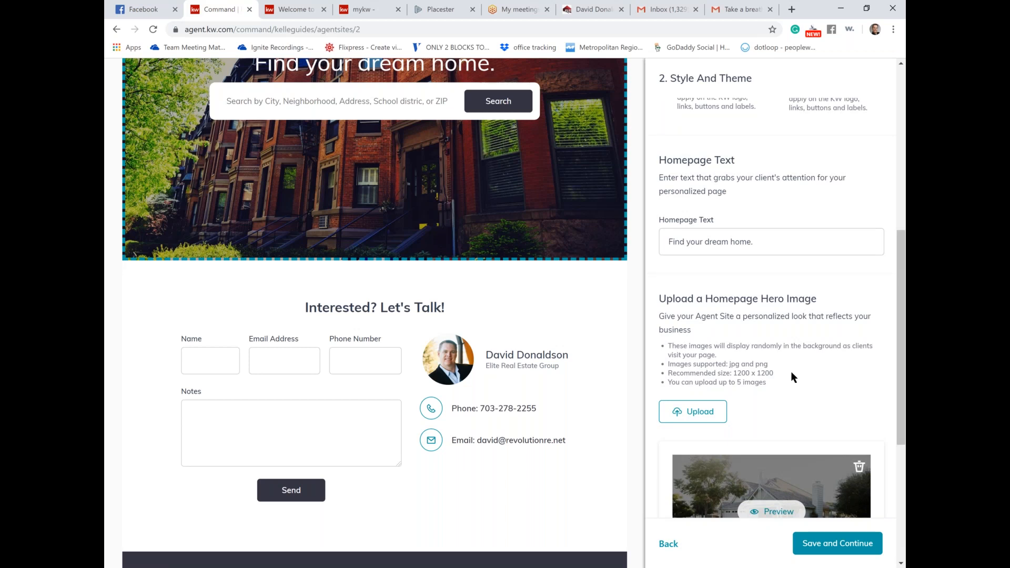
scroll(791, 371, down, 3)
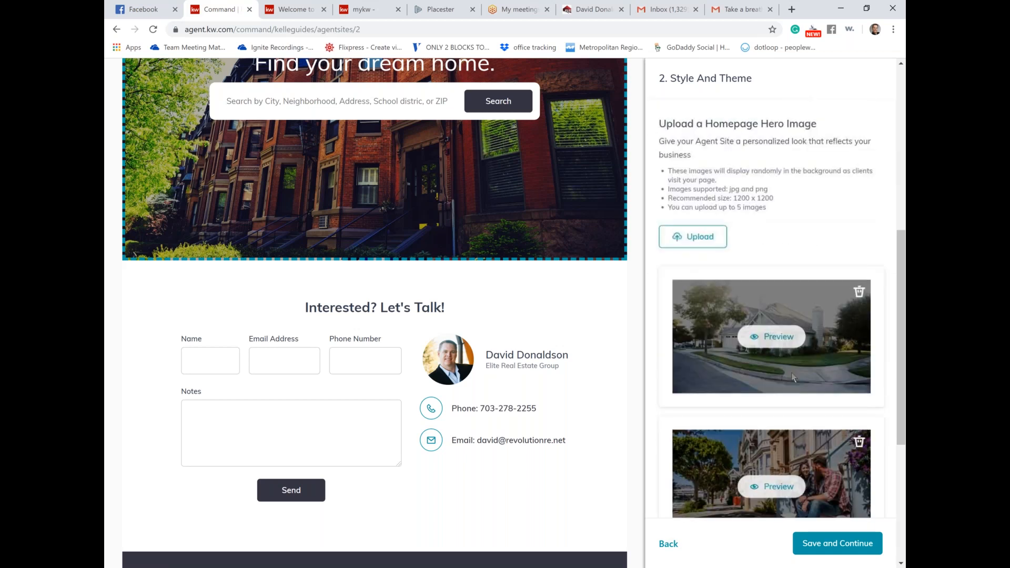
scroll(815, 265, down, 5)
scroll(817, 261, down, 2)
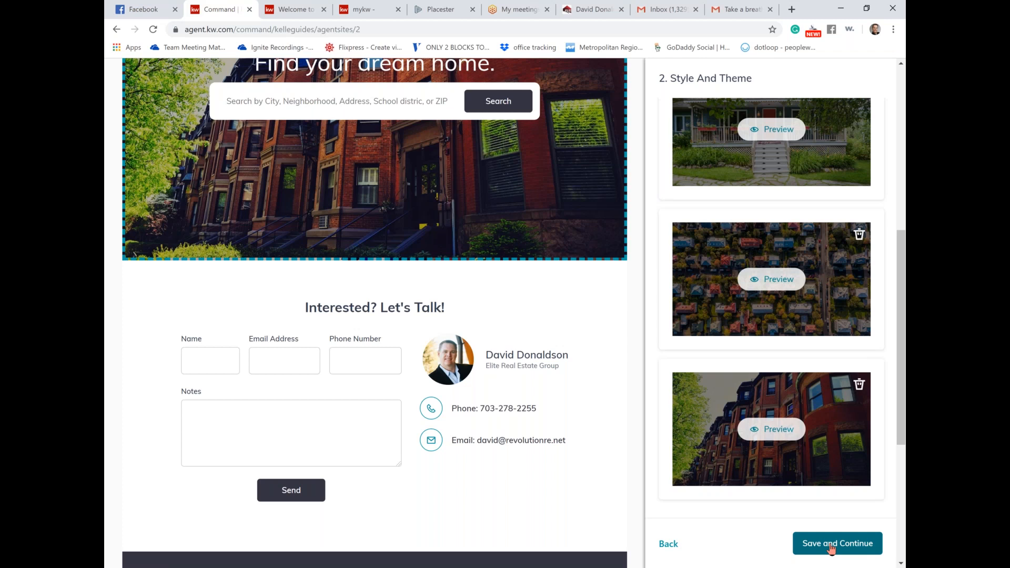
Step: Save theme and hero images, then expand step 3's Navigation showing Company Profile, About Me, Contact Us
click(831, 549)
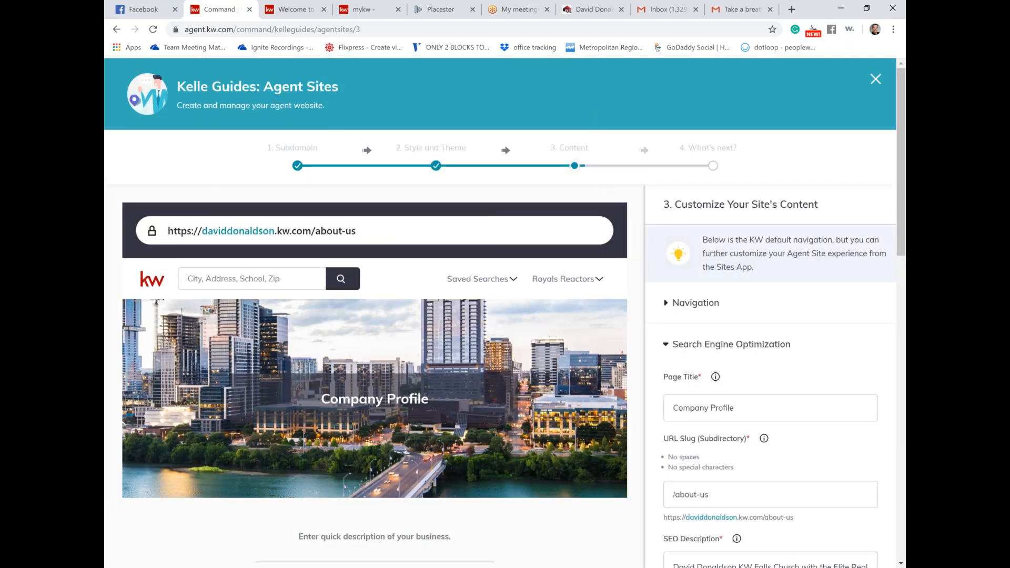
scroll(505, 315, down, 1)
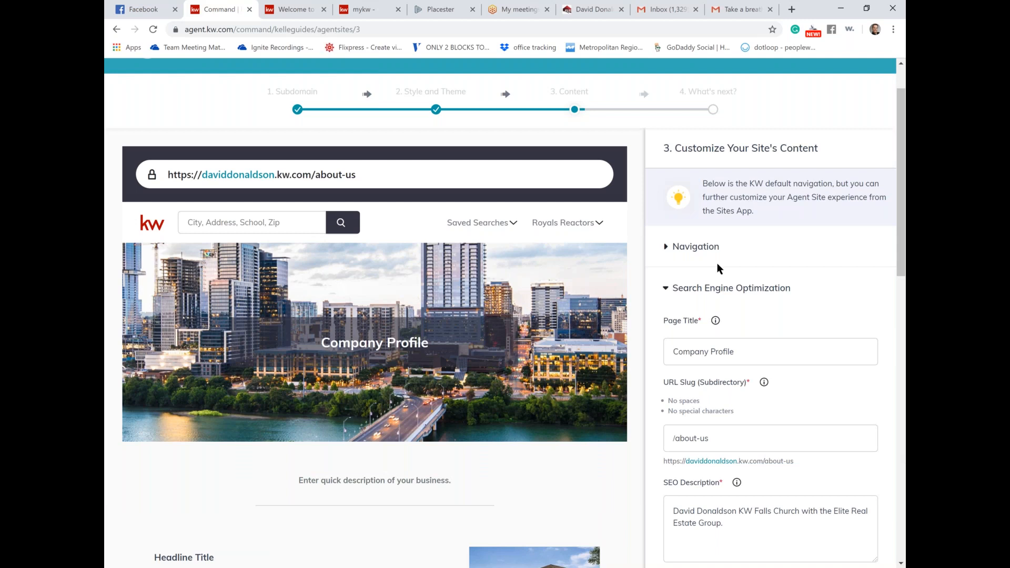
scroll(718, 268, down, 2)
scroll(718, 263, down, 2)
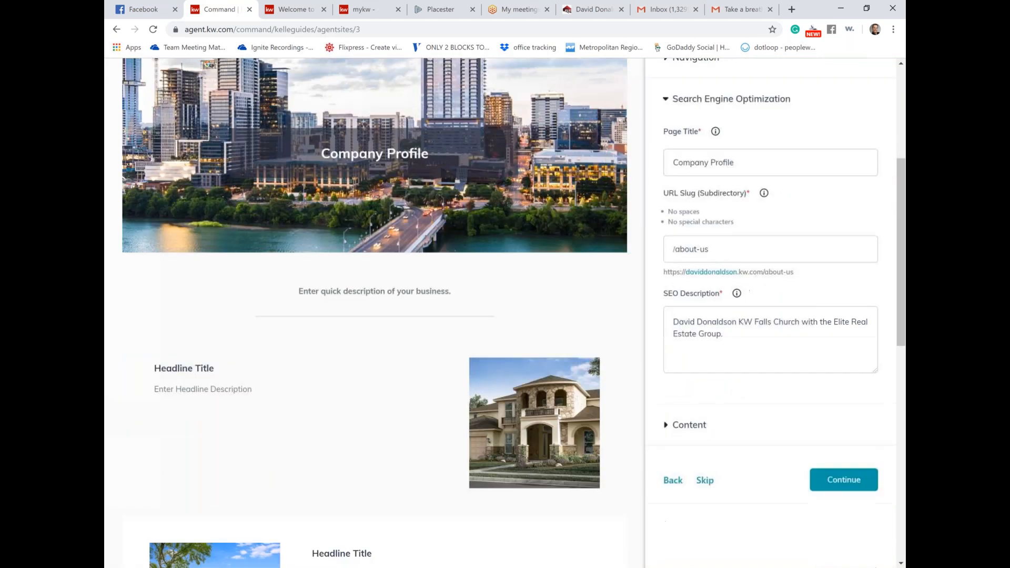
scroll(513, 312, up, 3)
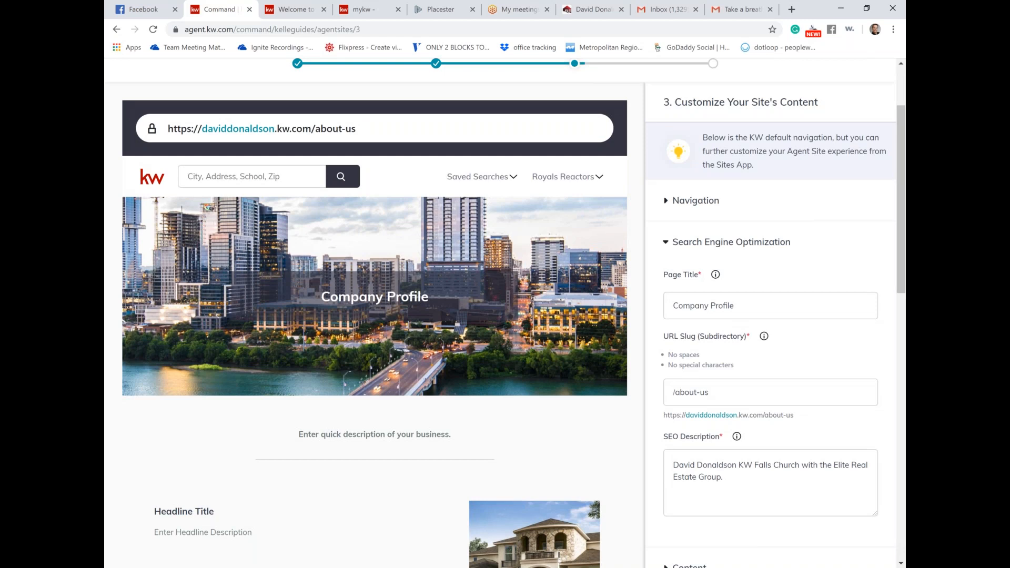
scroll(736, 252, up, 1)
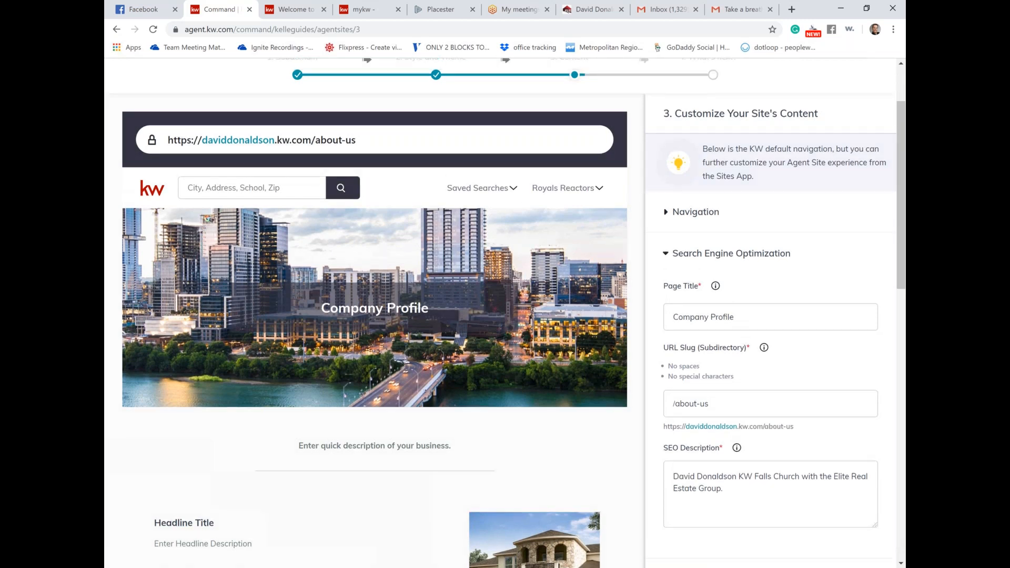
click(695, 218)
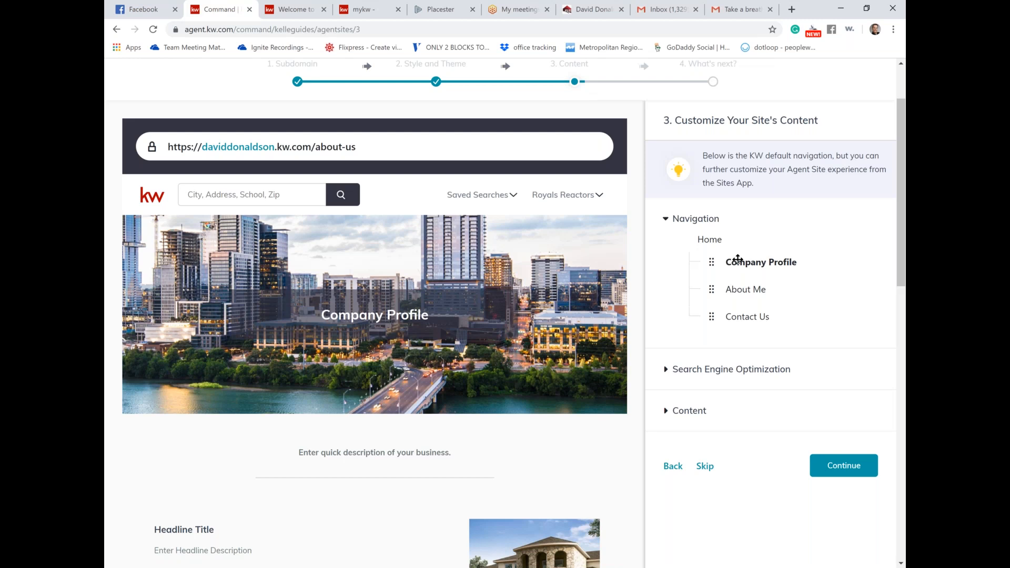
Step: Expand the Company Profile page's Content and SEO sections and select its Page Title text
scroll(737, 259, down, 2)
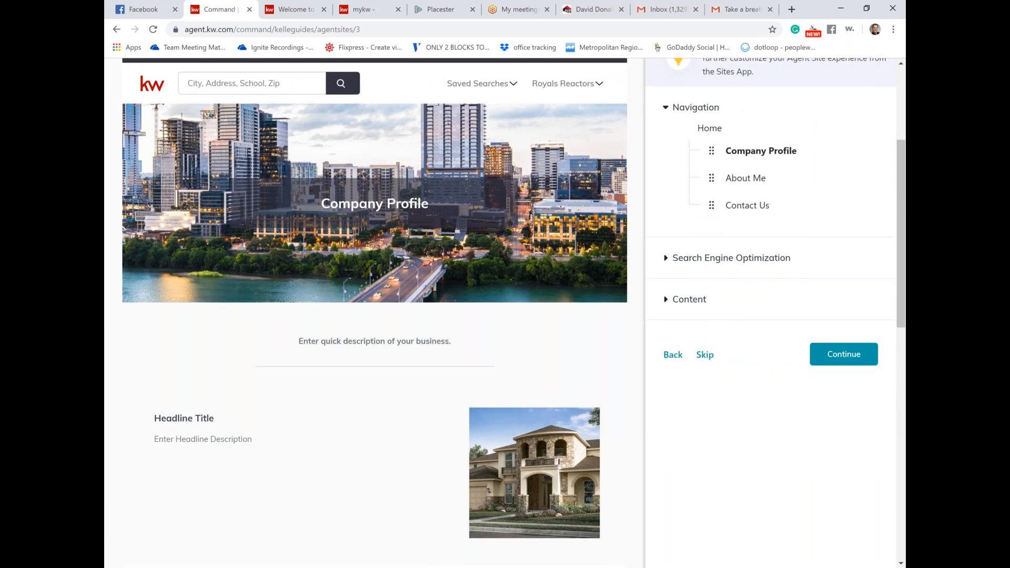
scroll(447, 221, down, 2)
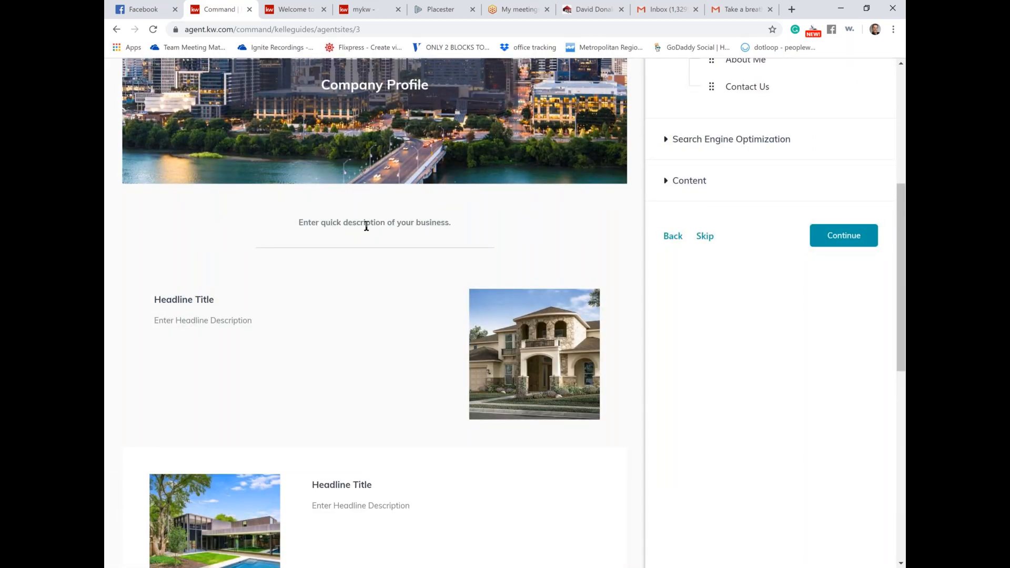
click(679, 180)
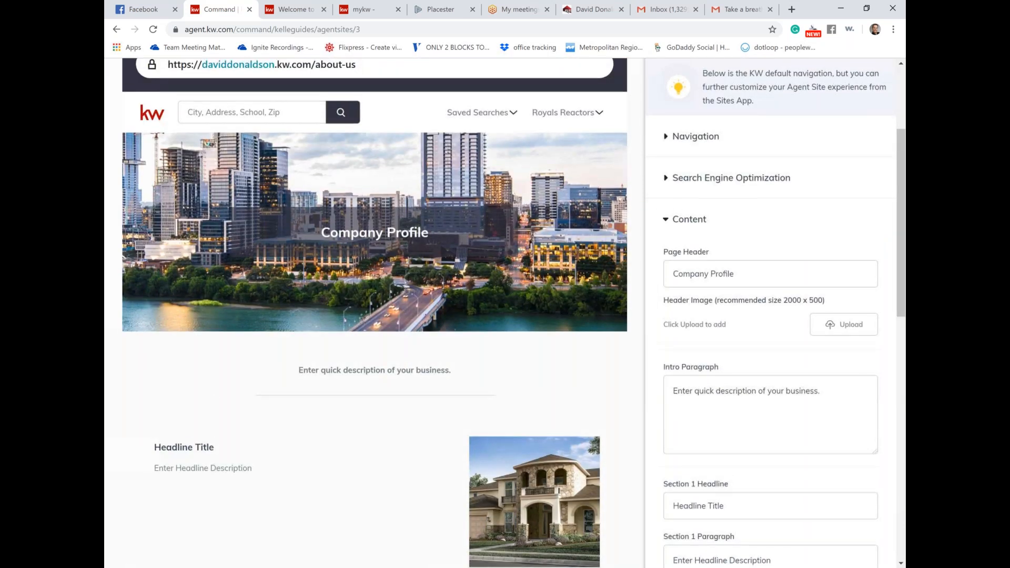
click(712, 179)
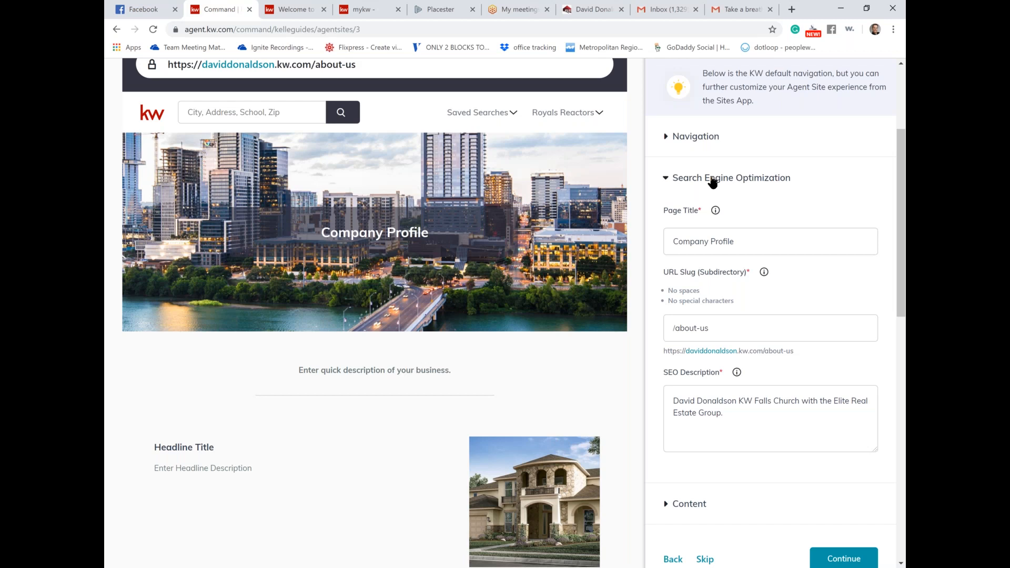
scroll(713, 181, down, 1)
drag(736, 187, 651, 180)
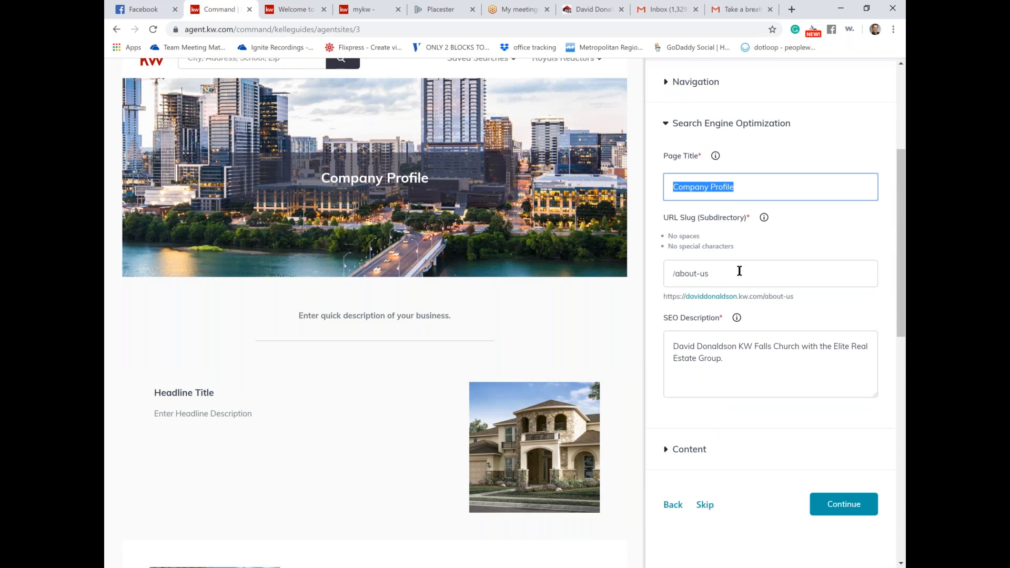
Step: Change the Company Profile URL slug from /about-us to /learn-more
click(740, 271)
double_click(739, 271)
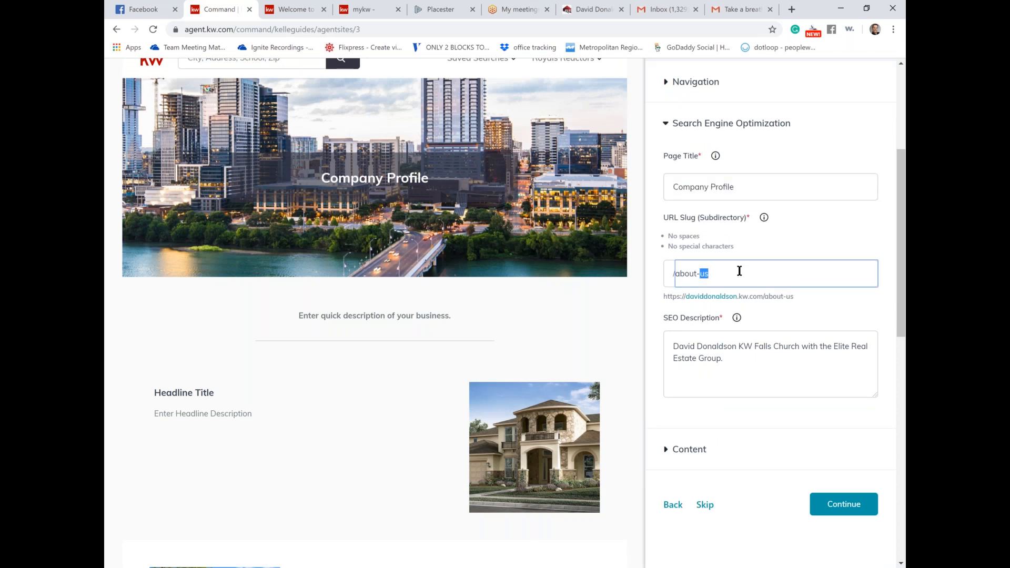
key(BackSpace)
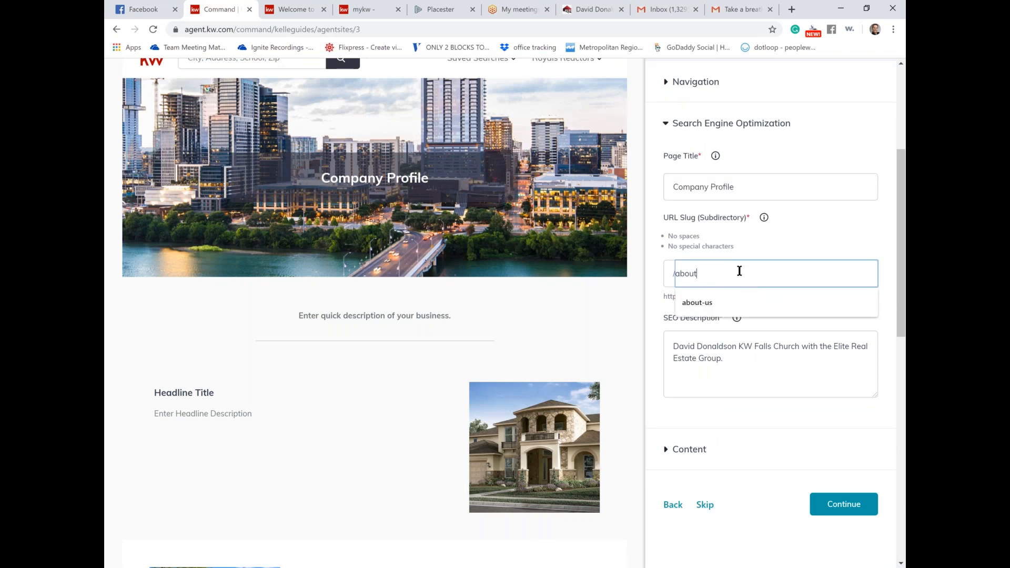
key(BackSpace)
key(BackSpace)
key(BackSpace)
key(BackSpace)
text(learn)
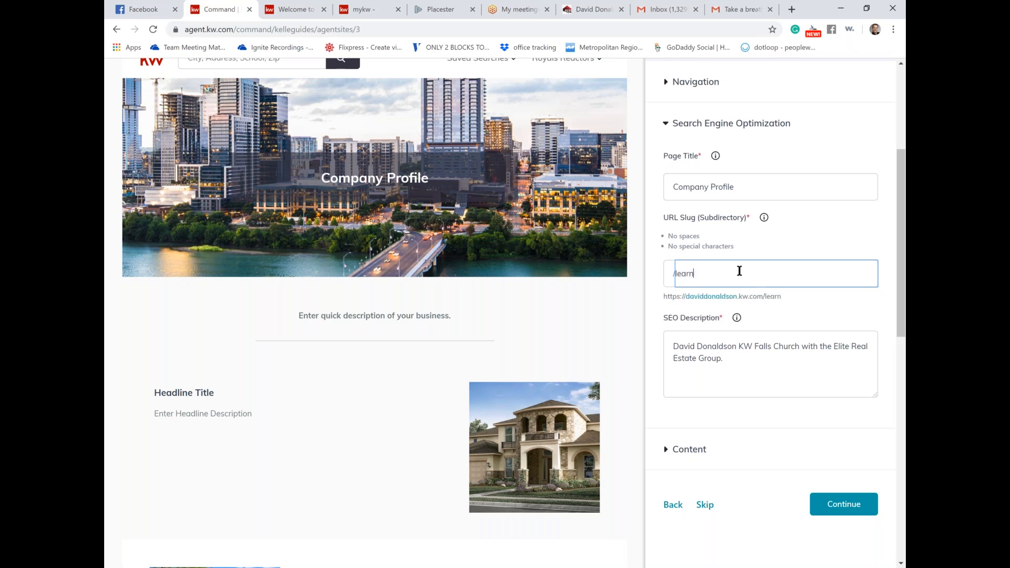
text(-more)
click(794, 347)
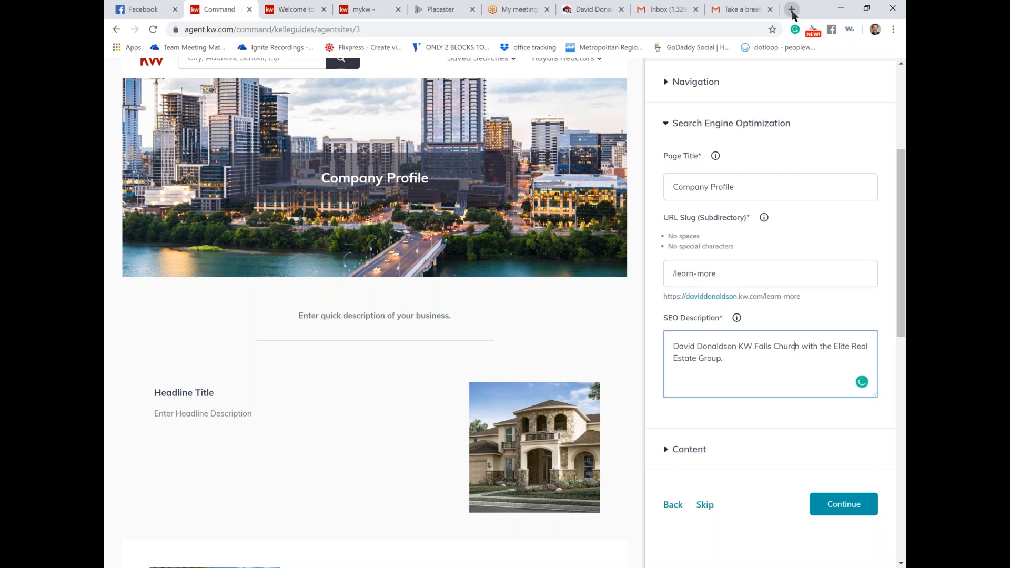
click(792, 10)
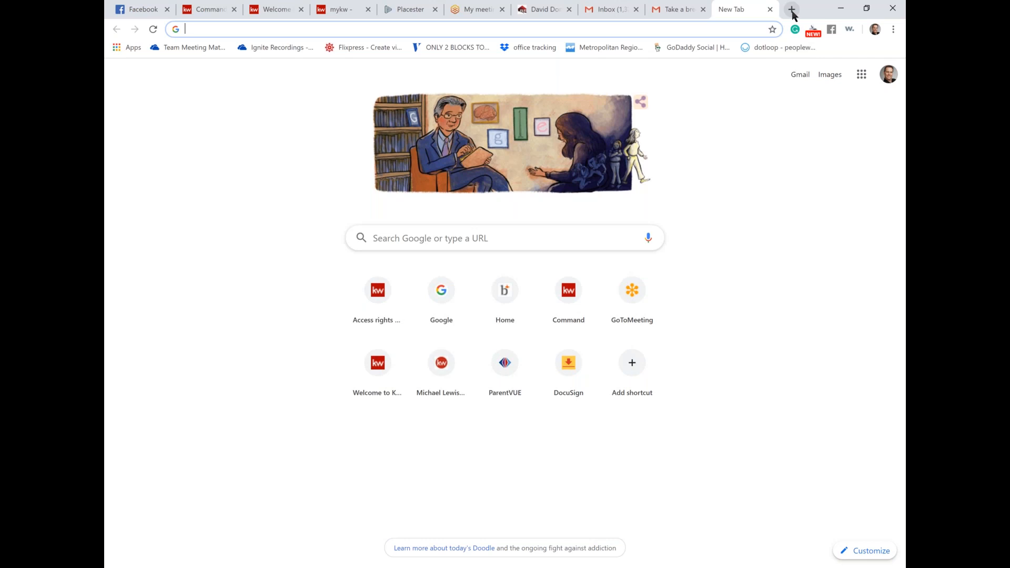
Step: Search Google for 'falls church homes for sale' in a new tab
click(479, 235)
text(falls c)
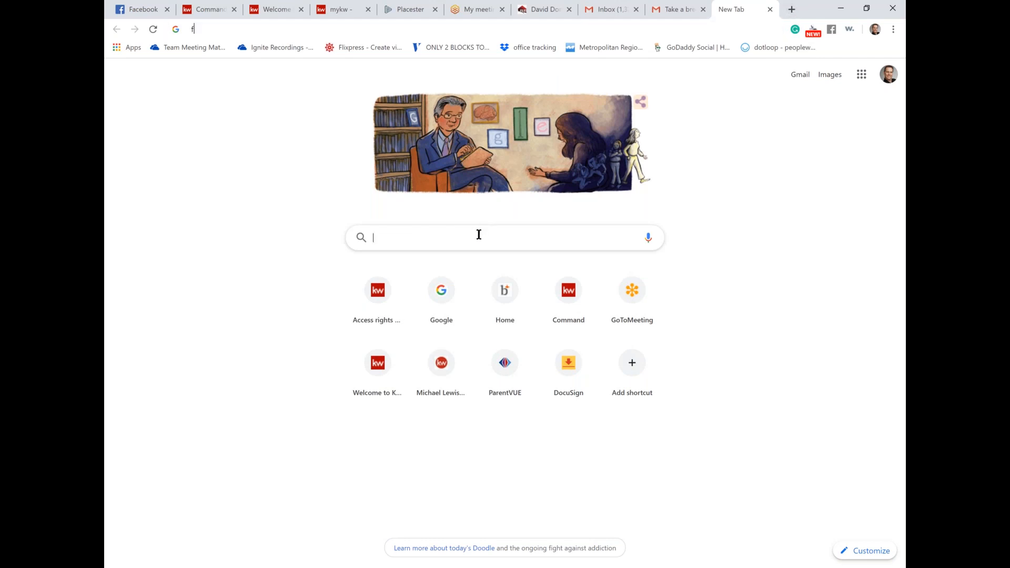
text(chruc)
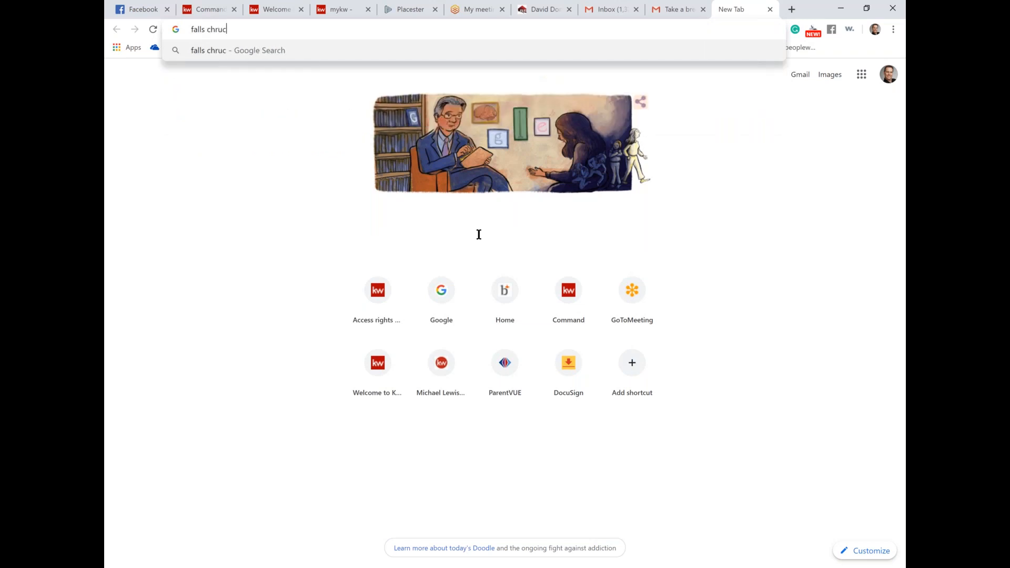
text(h homes )
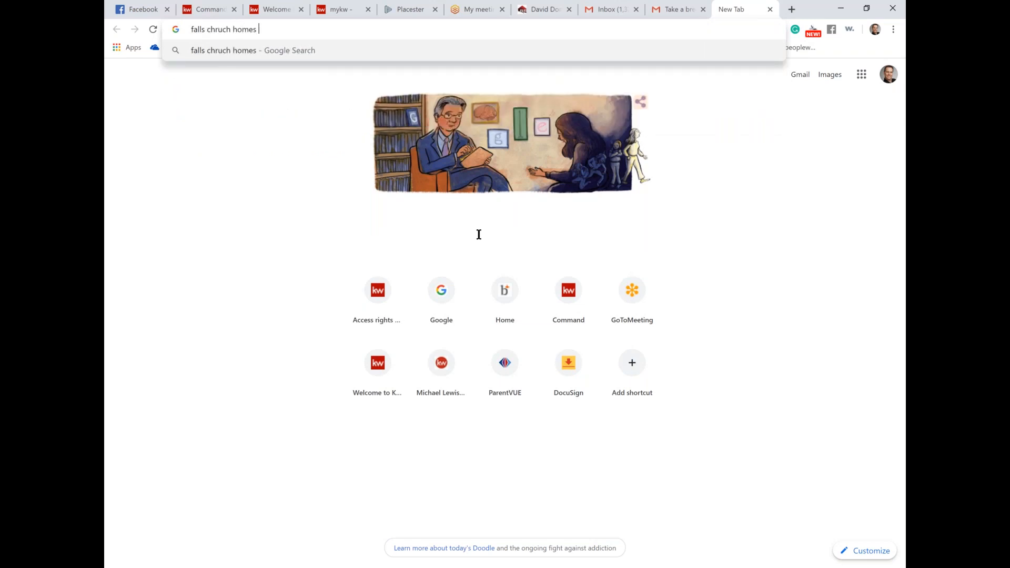
text(for sal)
key(BackSpace)
text(le)
key(Return)
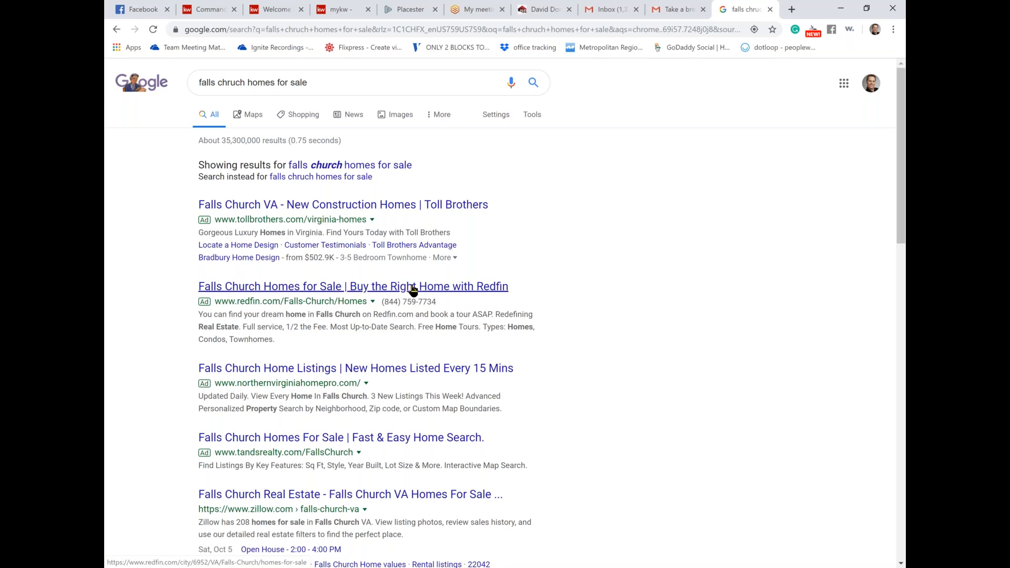
Step: Highlight the Redfin ad's description in the results, then return to the KW Command site editor
drag(278, 342, 194, 316)
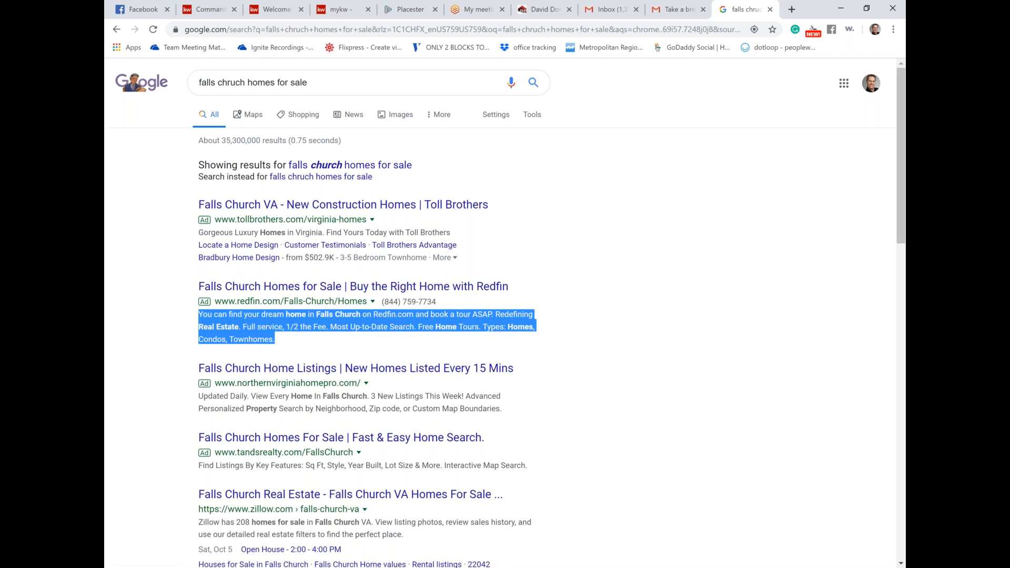
scroll(381, 437, down, 2)
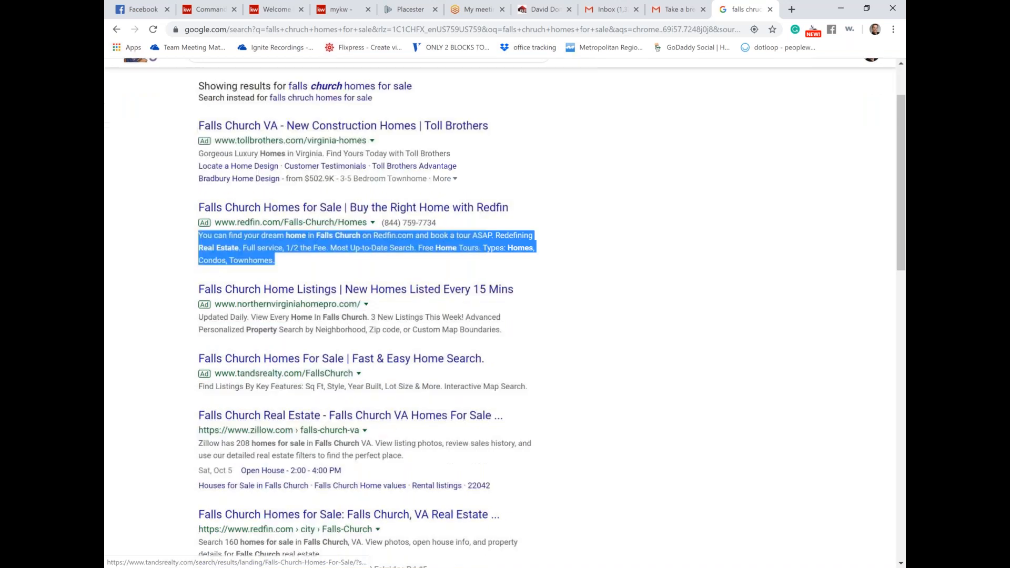
scroll(394, 468, down, 1)
scroll(629, 115, up, 2)
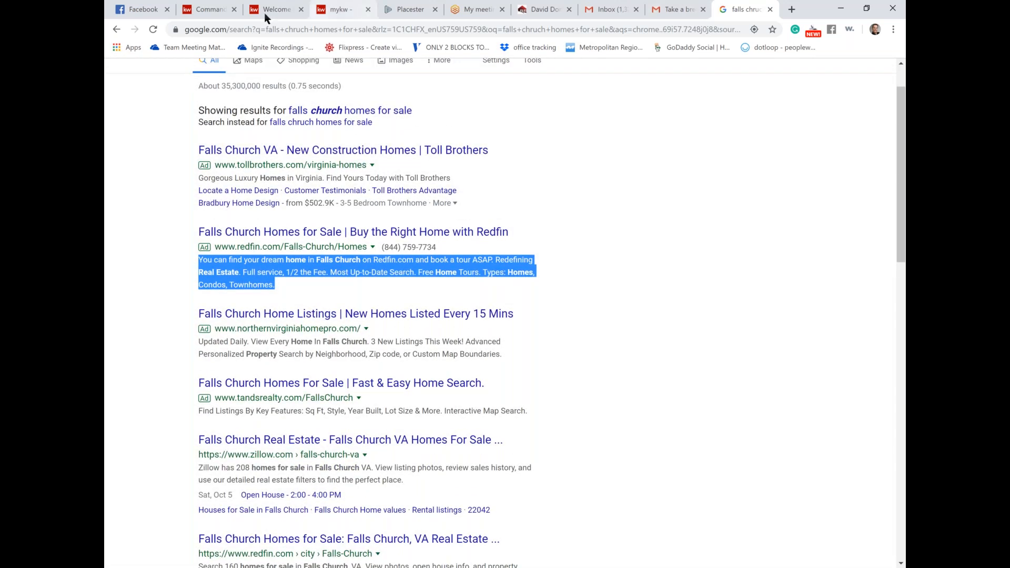
click(213, 10)
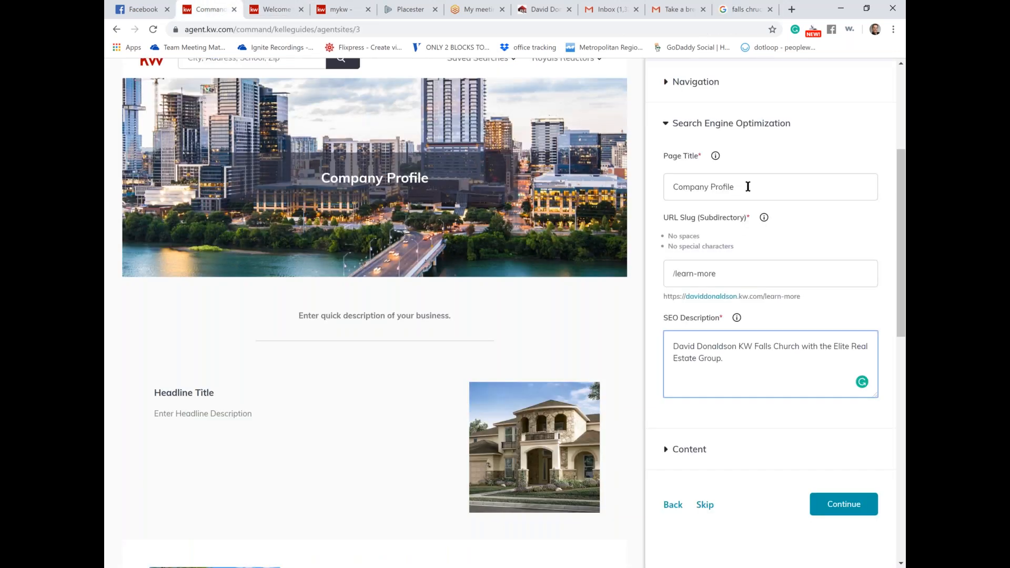
Step: Select the Company Profile page title and SEO description, then expand the Content section
click(747, 186)
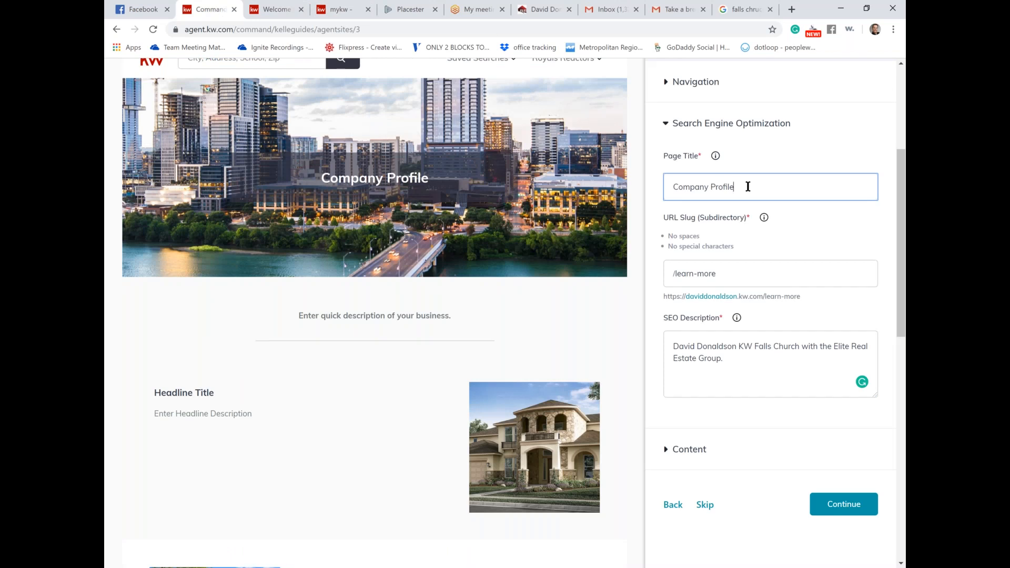
drag(748, 187, 665, 172)
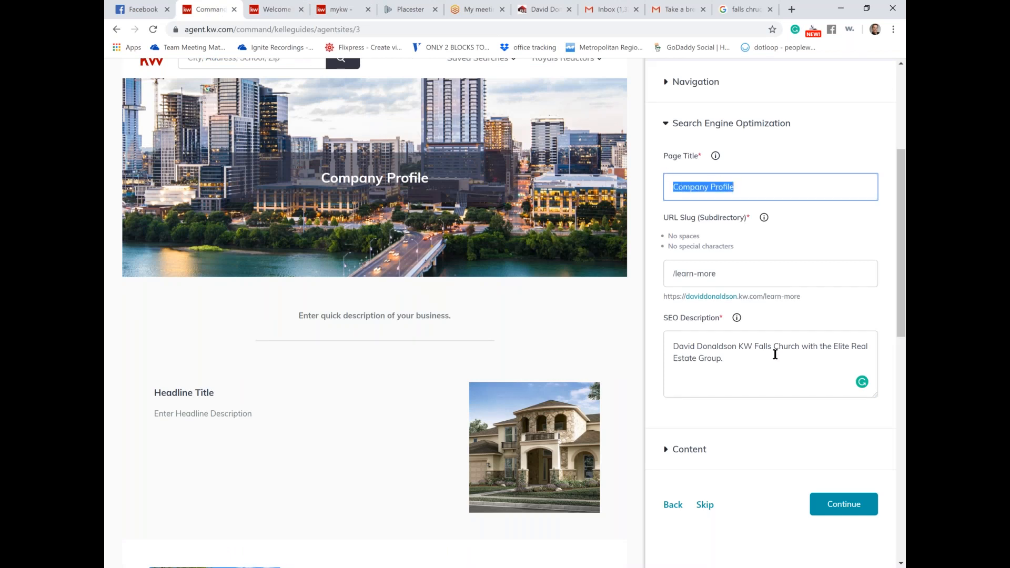
drag(739, 357, 667, 338)
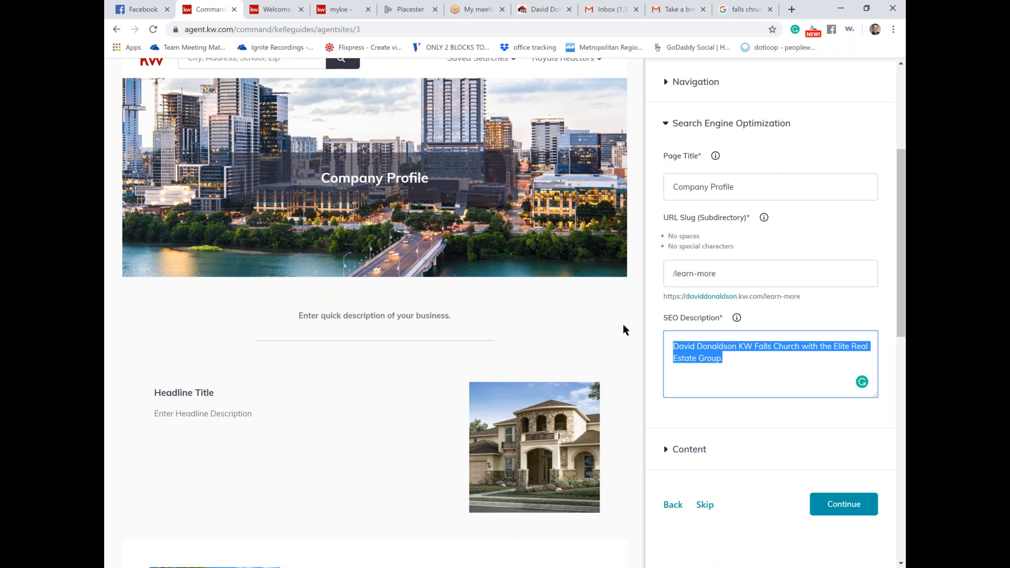
scroll(624, 330, down, 1)
click(689, 405)
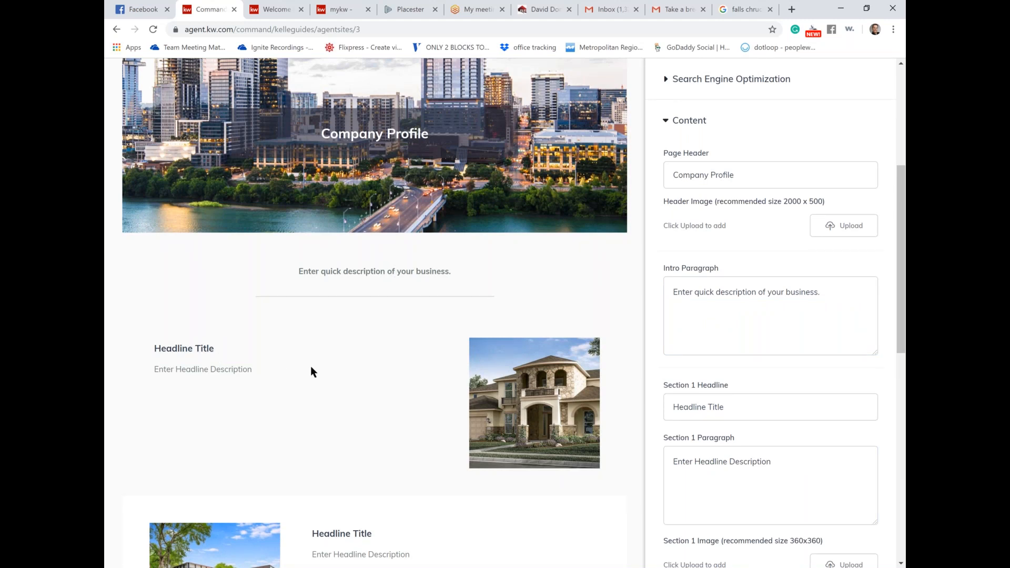
Step: Append '250 characters' to the intro paragraph and '500 characters' to Section 1 and Section 2 paragraphs
scroll(311, 367, down, 3)
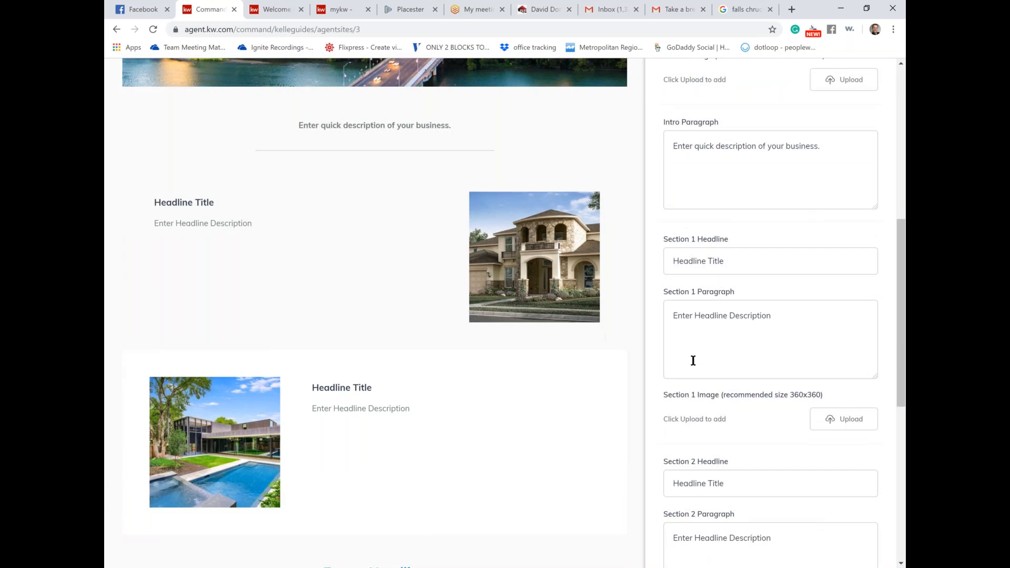
scroll(693, 361, up, 1)
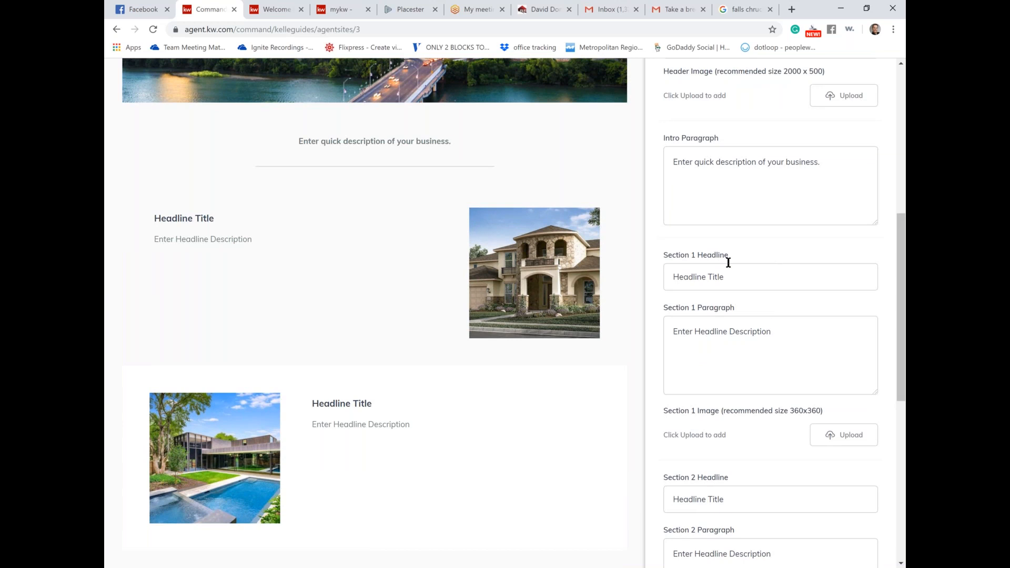
click(841, 170)
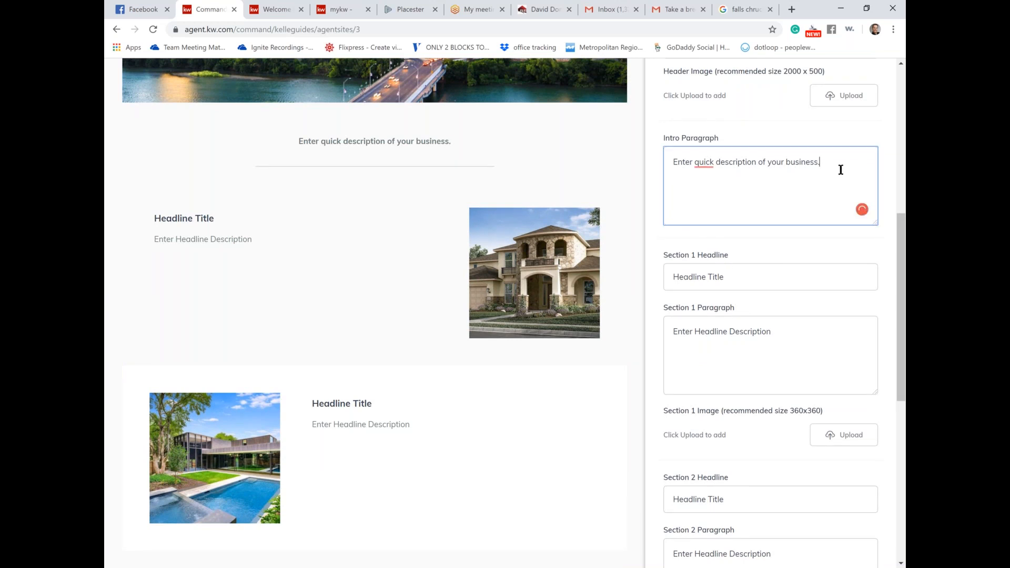
text(250)
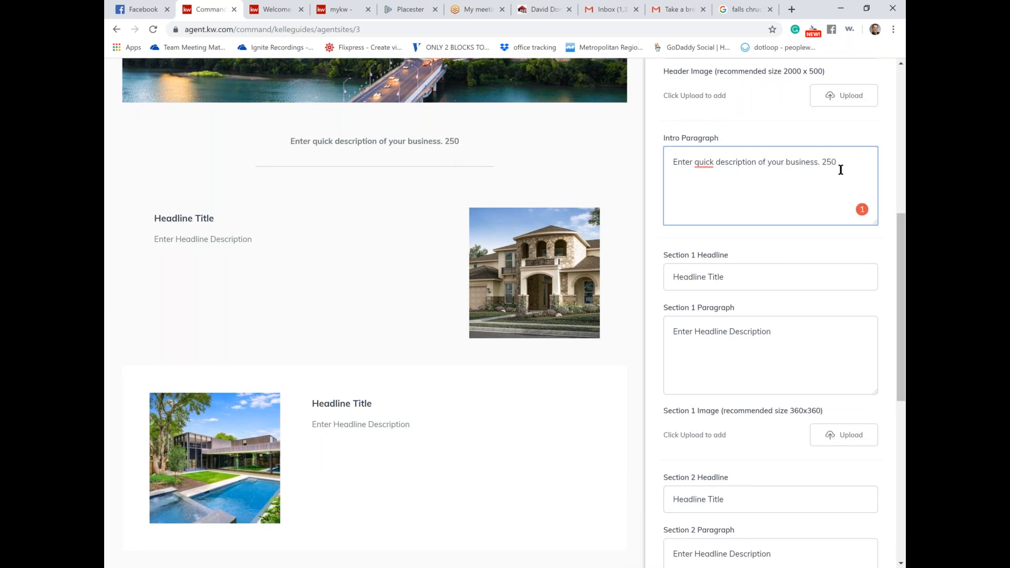
text( characters)
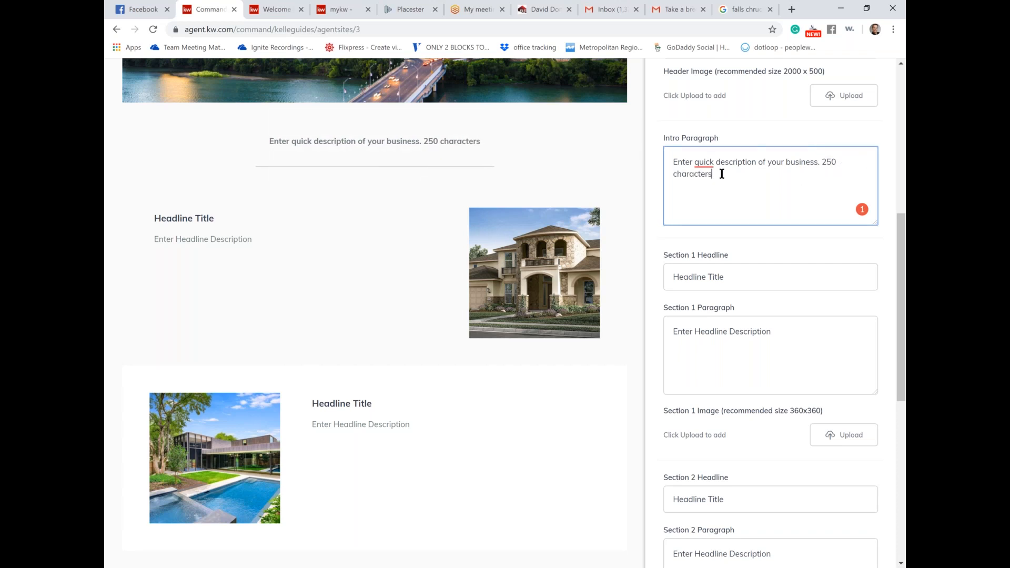
click(782, 327)
text(500 characters)
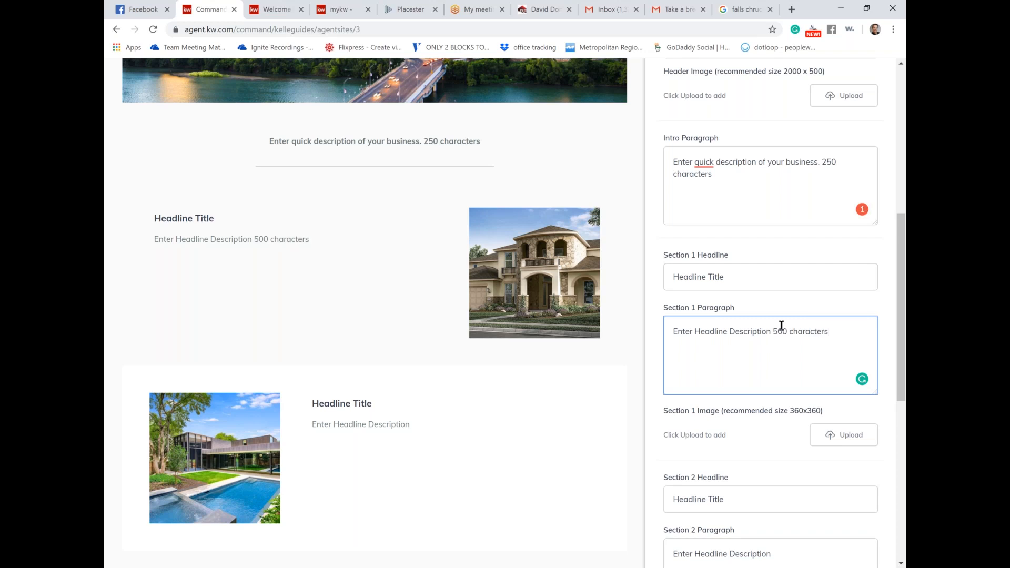
scroll(781, 337, down, 2)
click(790, 453)
text(500)
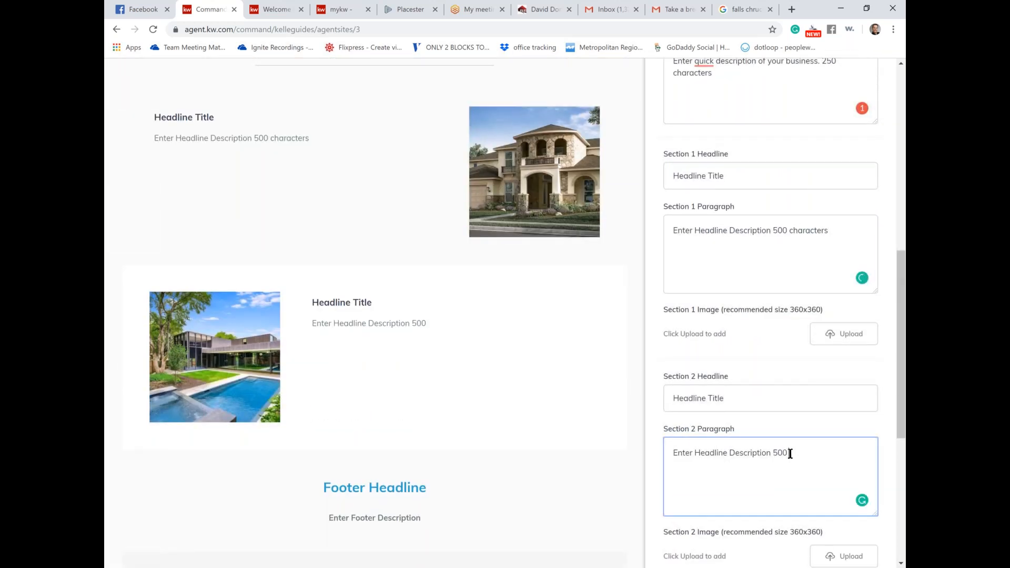
text( characters)
scroll(822, 314, down, 5)
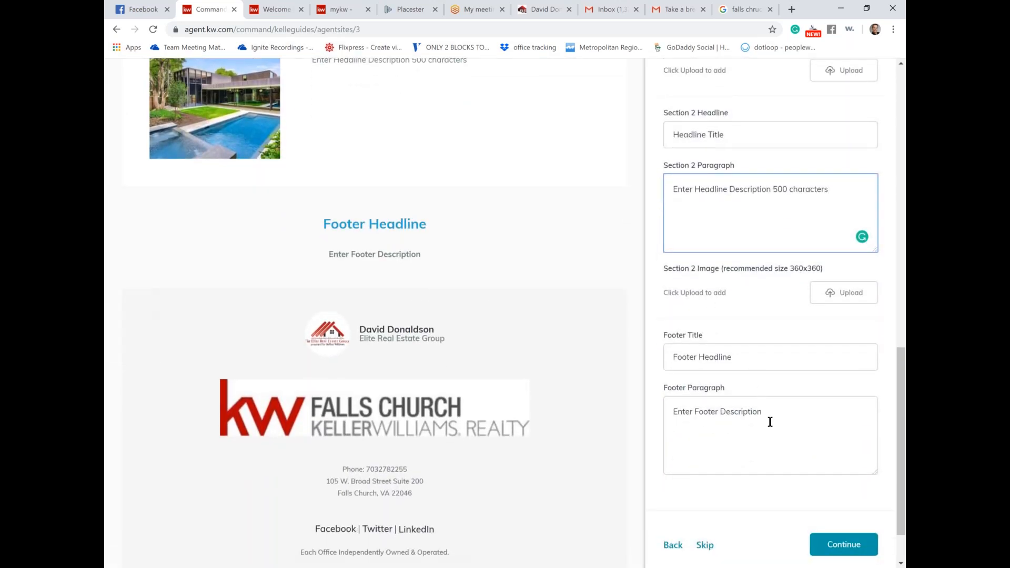
scroll(770, 421, down, 1)
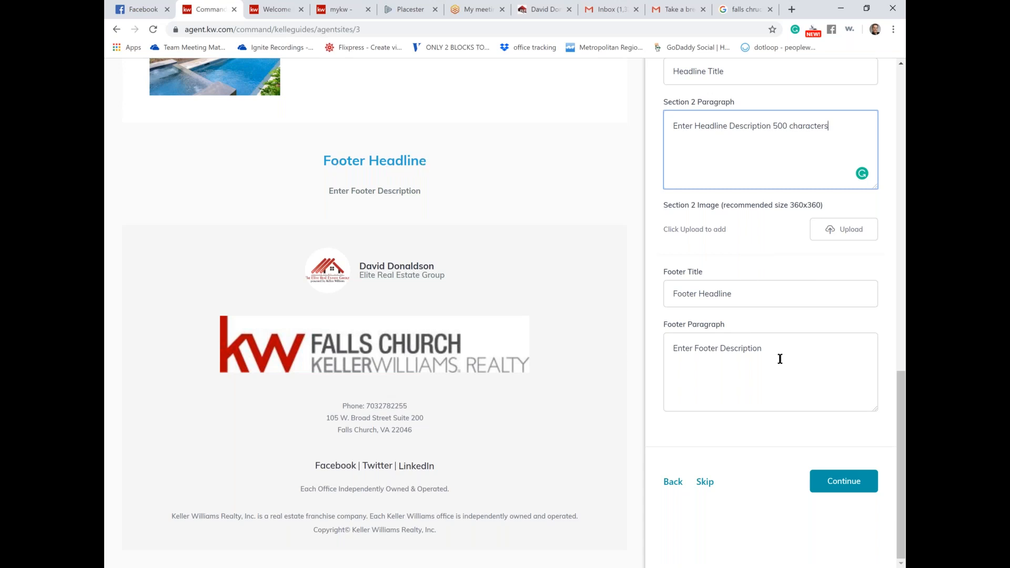
Step: Replace the footer paragraph placeholder with Falls Church text, trim it, and continue to About Me
drag(780, 352, 631, 354)
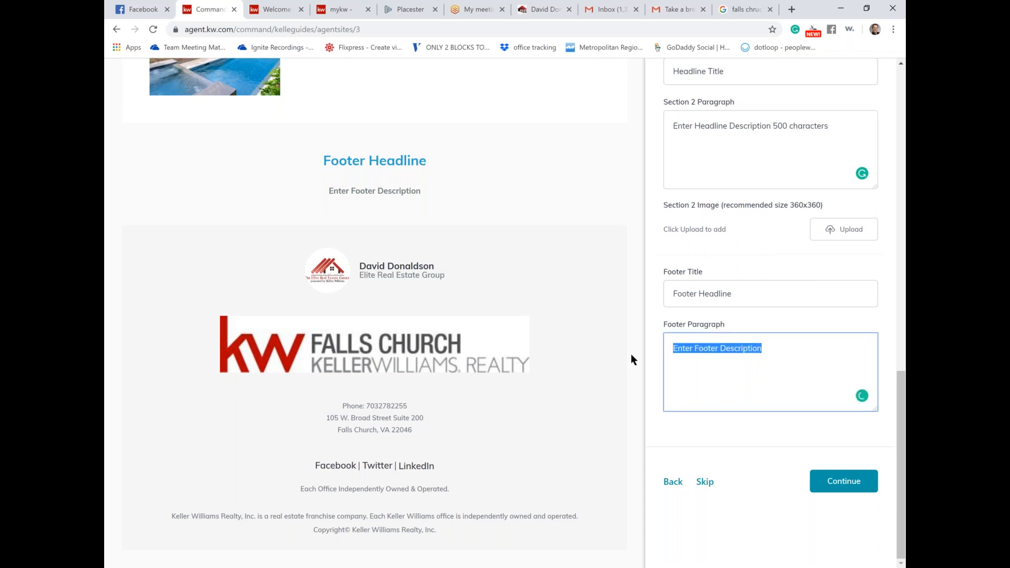
text(Falls Churc)
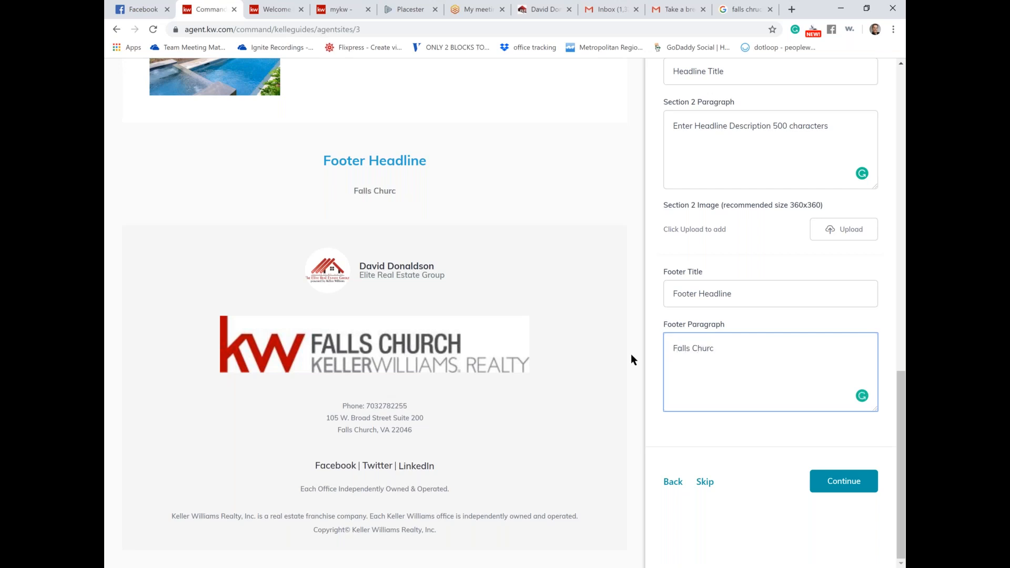
key(BackSpace)
text(ch, Springfields)
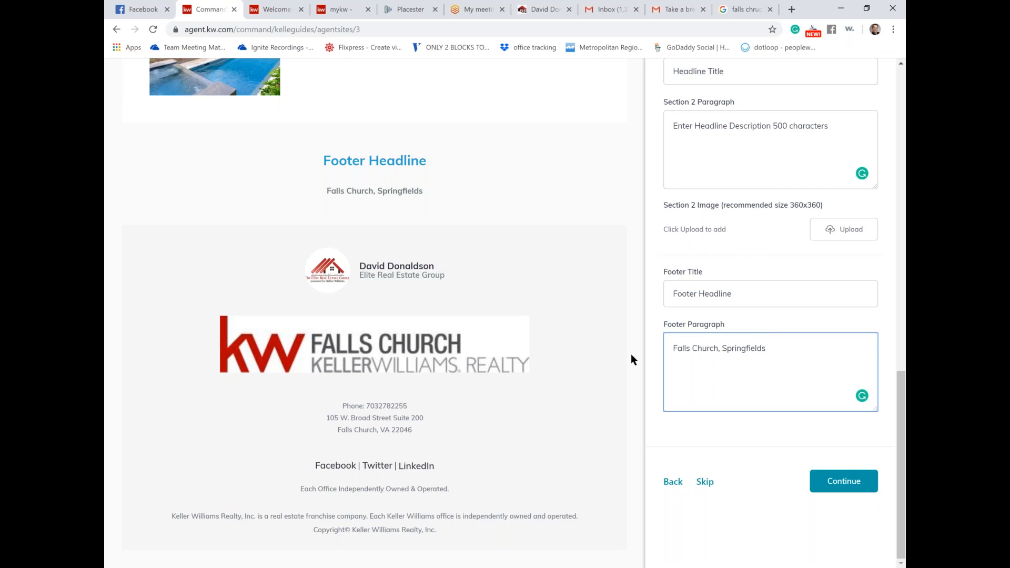
key(BackSpace)
key(BackSpace)
key(BackSpace)
key(BackSpace)
key(BackSpace)
key(BackSpace)
key(BackSpace)
key(BackSpace)
key(BackSpace)
key(BackSpace)
key(BackSpace)
key(BackSpace)
key(BackSpace)
key(BackSpace)
key(BackSpace)
key(BackSpace)
key(BackSpace)
key(BackSpace)
key(BackSpace)
key(BackSpace)
key(BackSpace)
key(BackSpace)
key(BackSpace)
key(BackSpace)
key(BackSpace)
key(BackSpace)
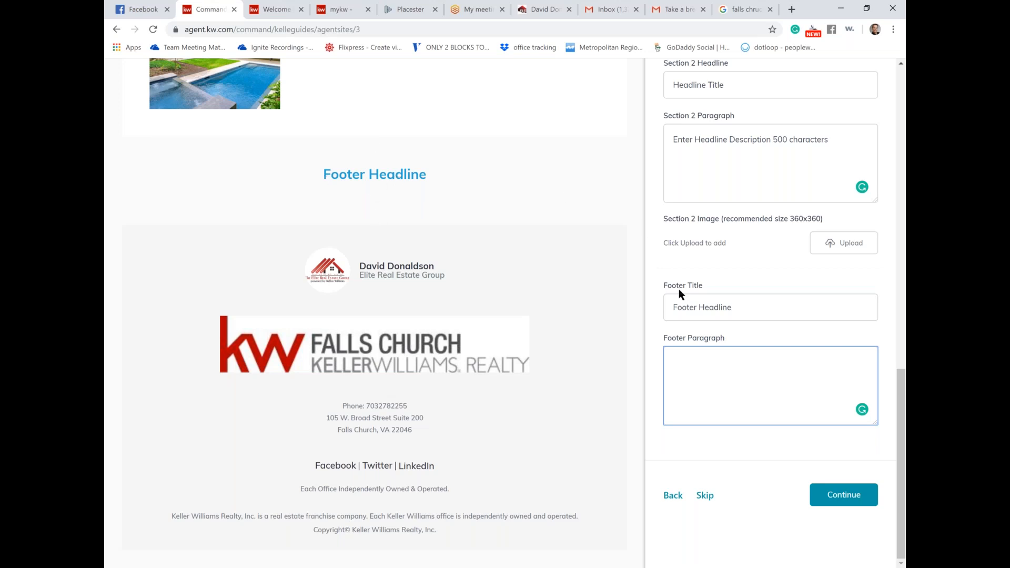
click(846, 495)
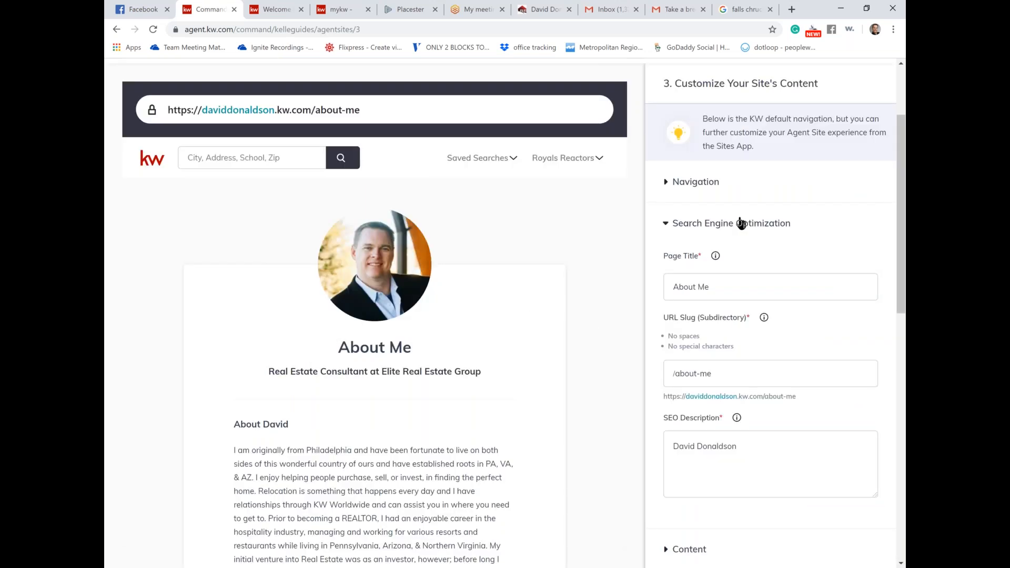
Step: Replace the About Me page title with the agent's full name
scroll(741, 224, down, 2)
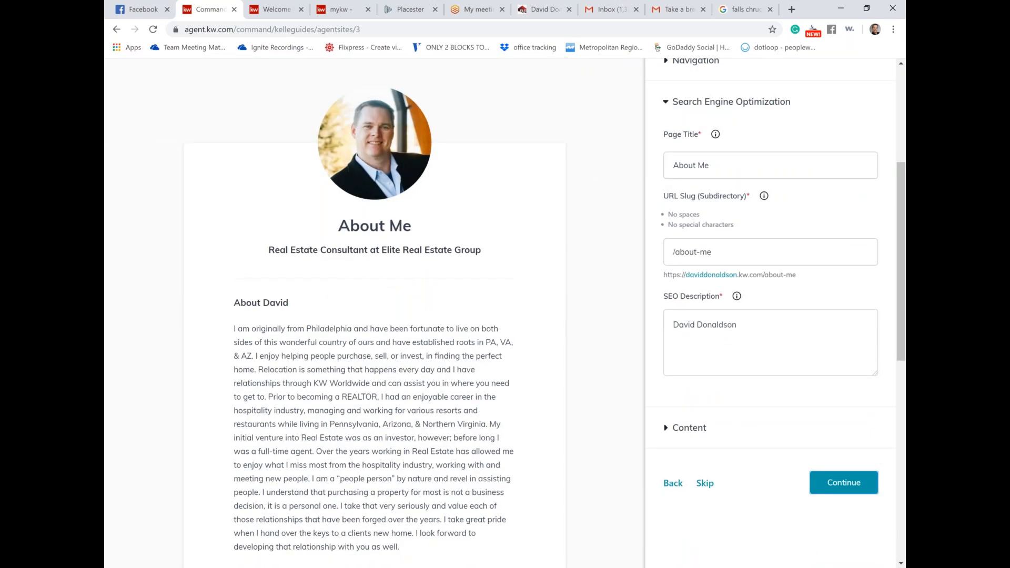
scroll(384, 235, up, 2)
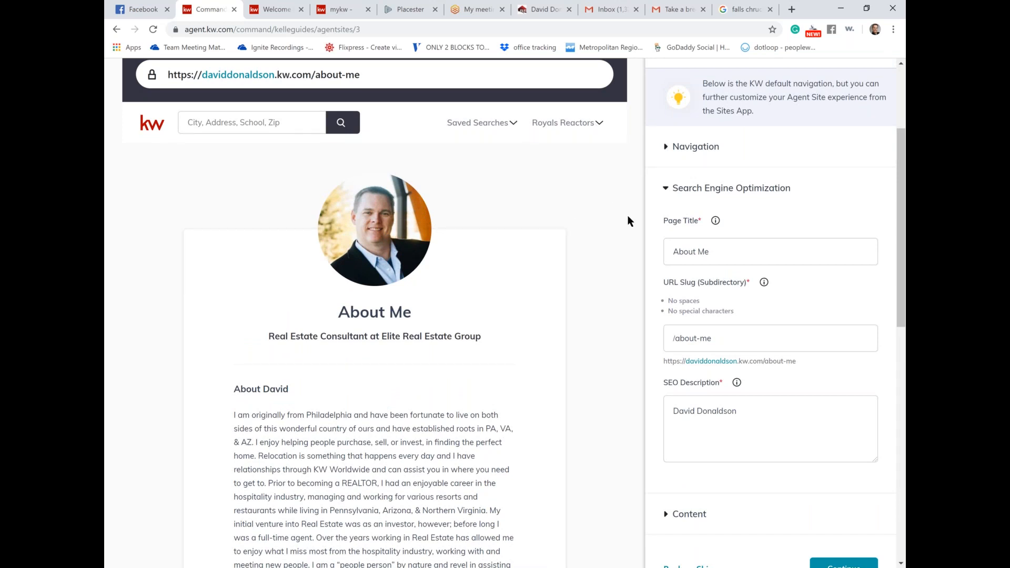
scroll(627, 216, down, 3)
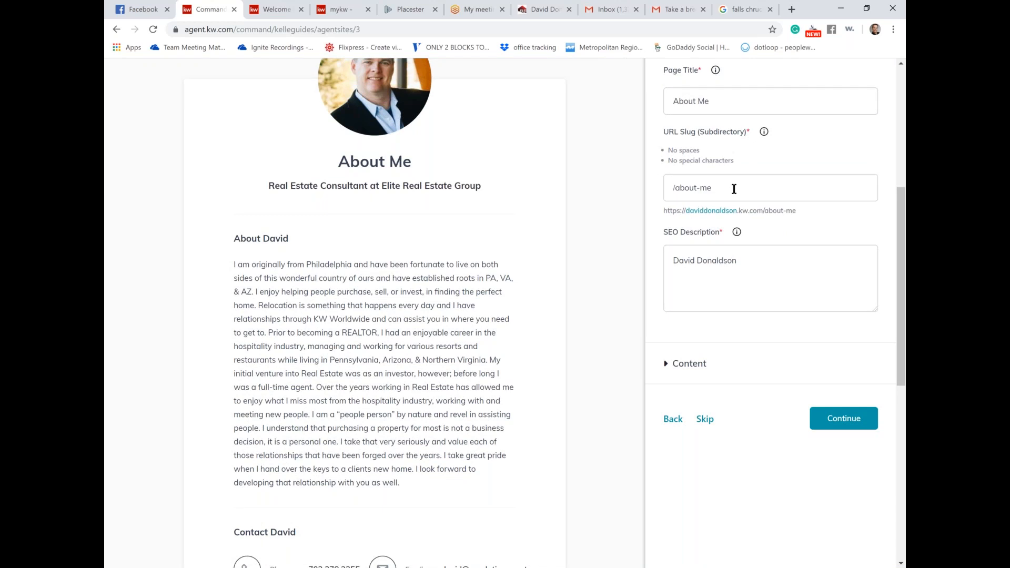
scroll(734, 189, up, 1)
click(718, 146)
drag(718, 146, 647, 123)
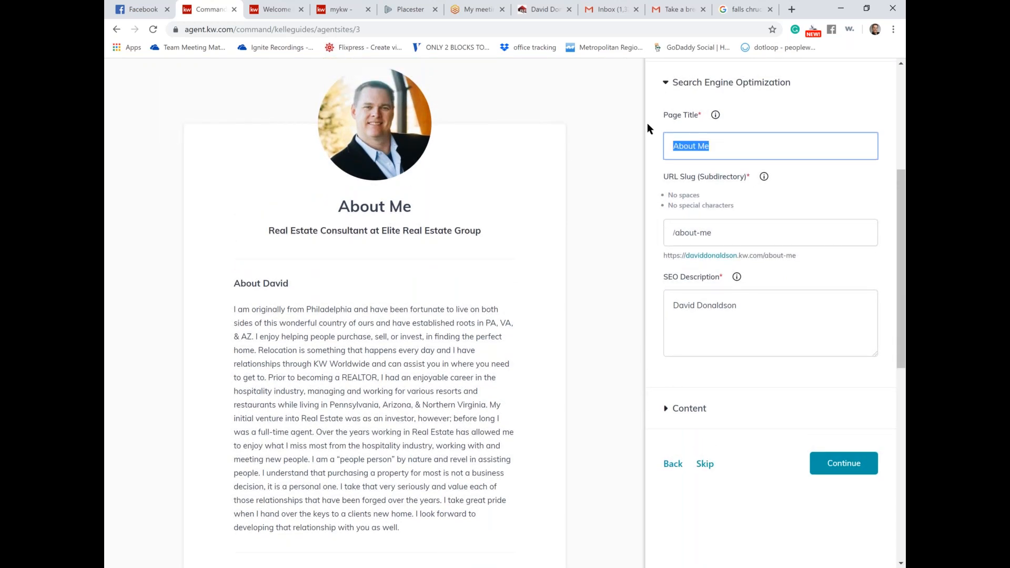
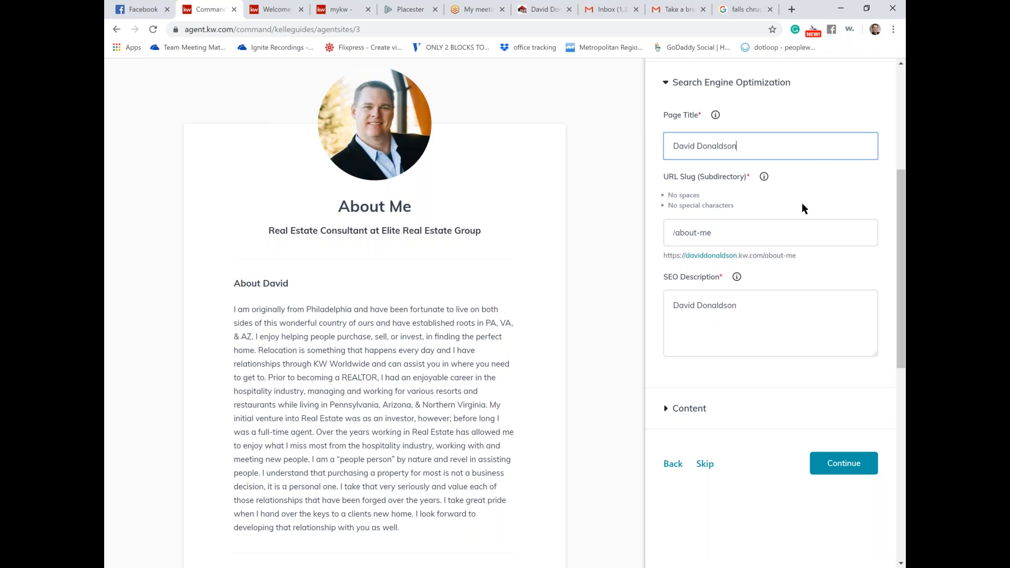
Step: Go back to review the About Me content fields, then advance to the Contact Us settings
click(833, 465)
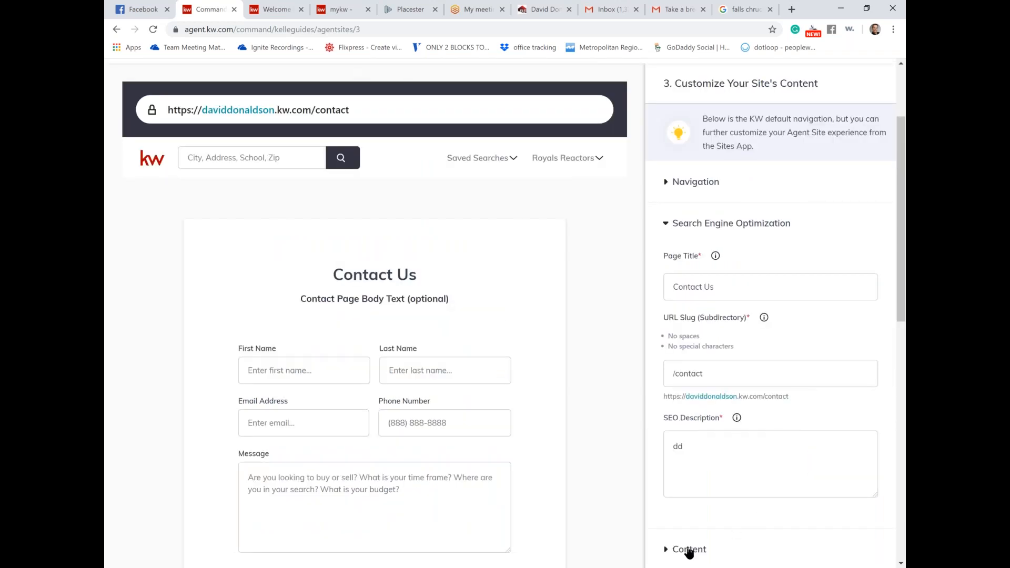
scroll(689, 552, down, 5)
click(673, 293)
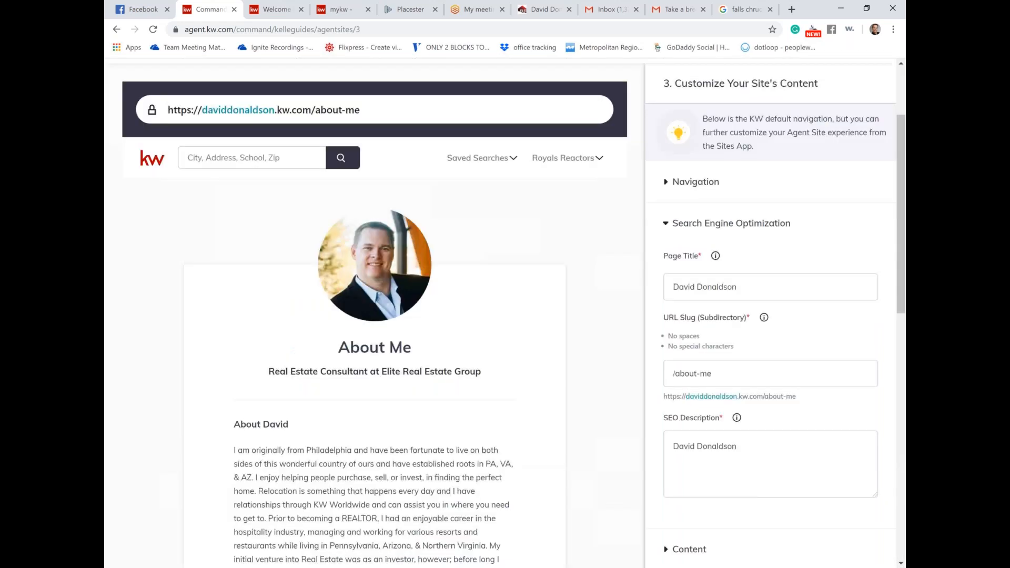
scroll(753, 288, down, 4)
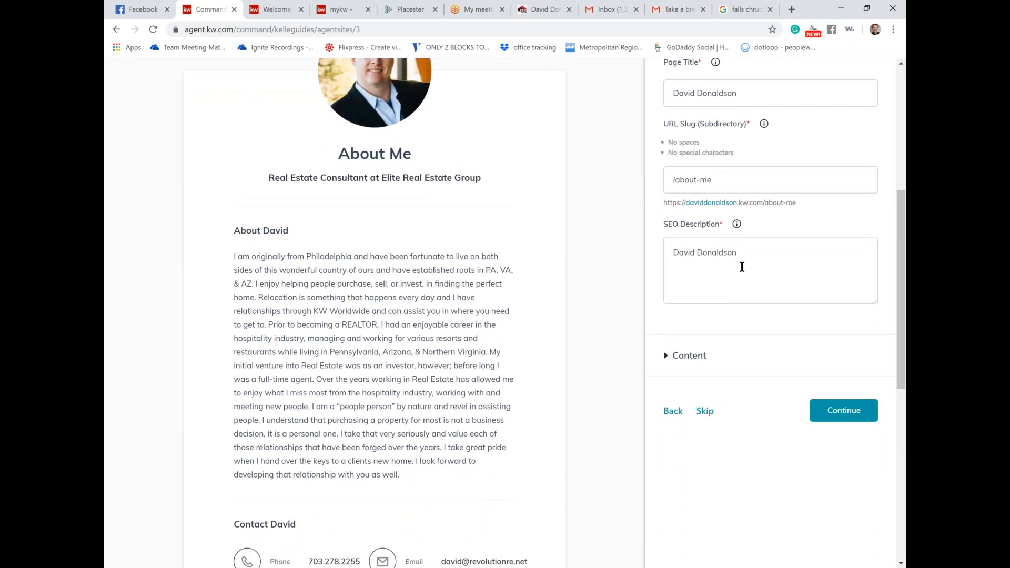
click(690, 356)
scroll(771, 376, down, 5)
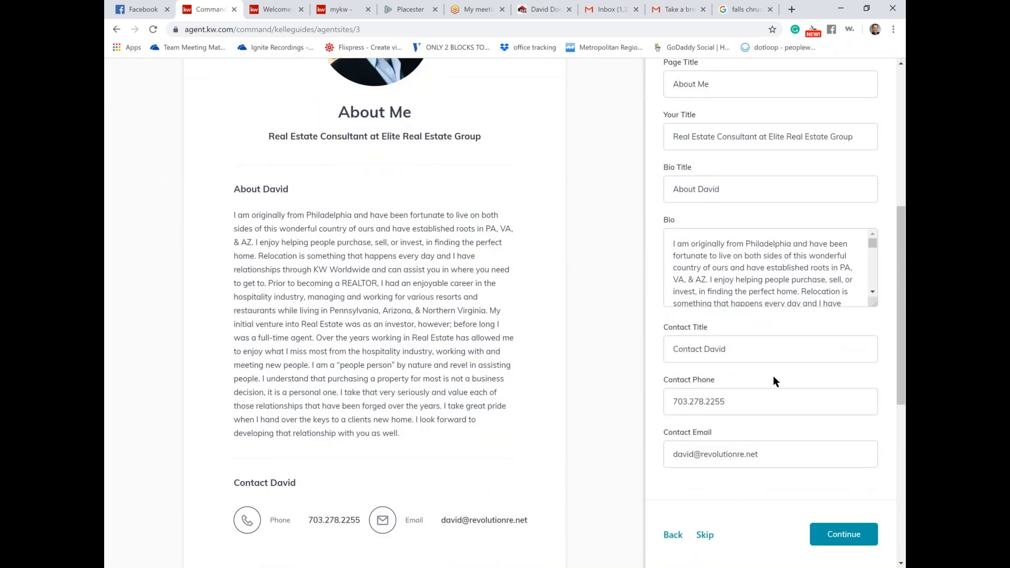
scroll(772, 375, down, 3)
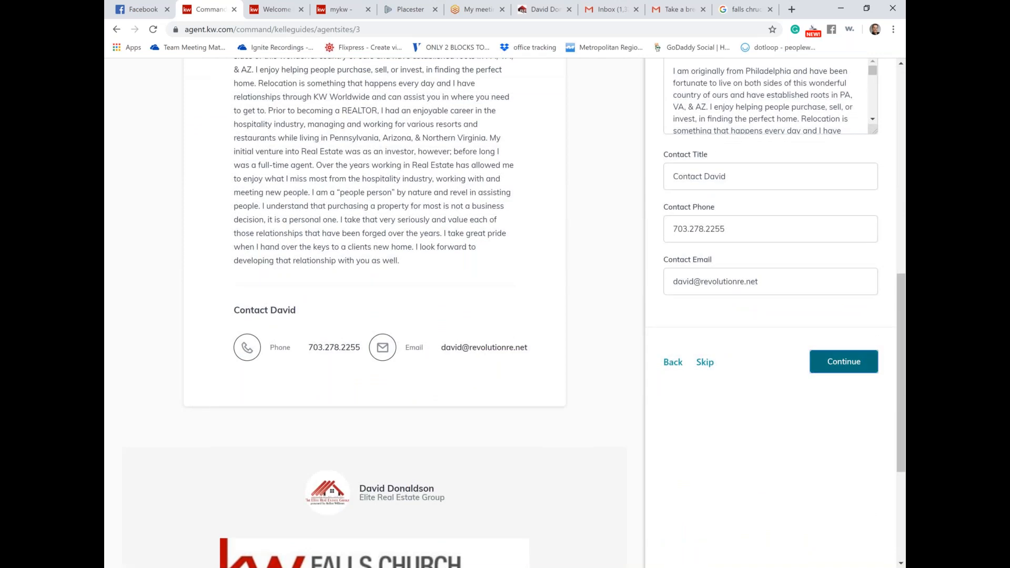
click(843, 361)
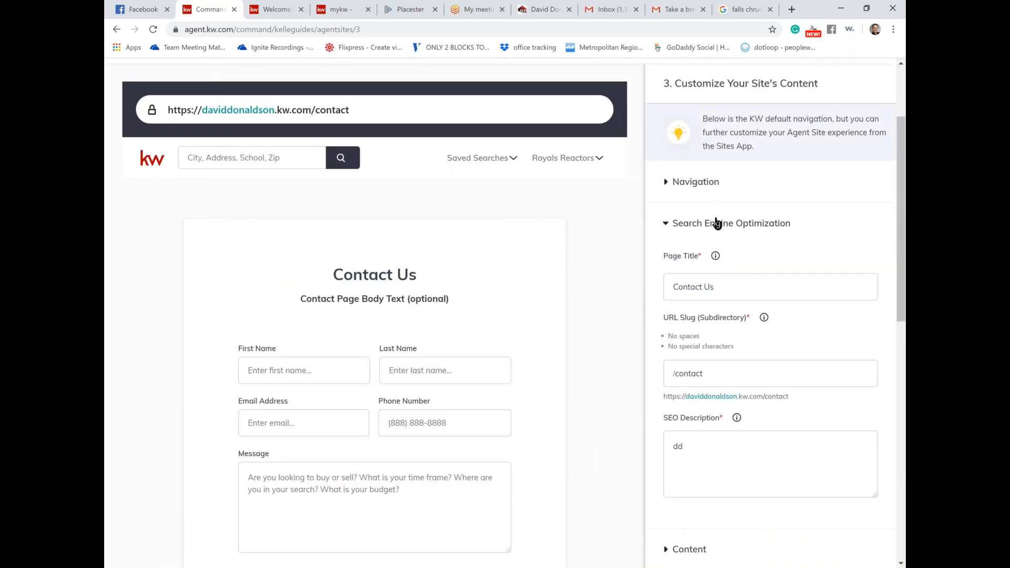
Step: Retitle the Contact Us page 'Lets have Coffee' with URL slug /meet-for-coffee
scroll(716, 223, down, 1)
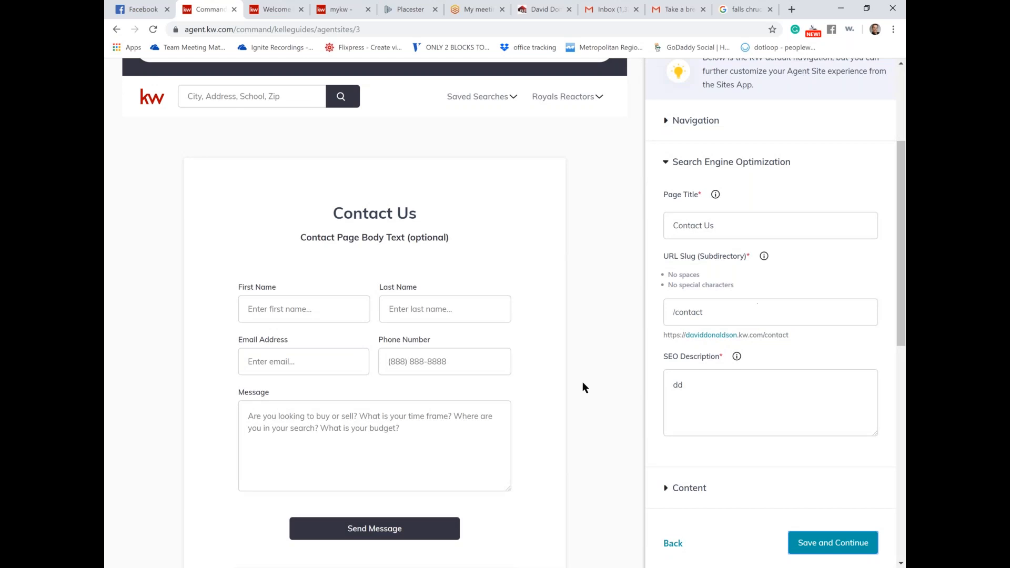
click(733, 234)
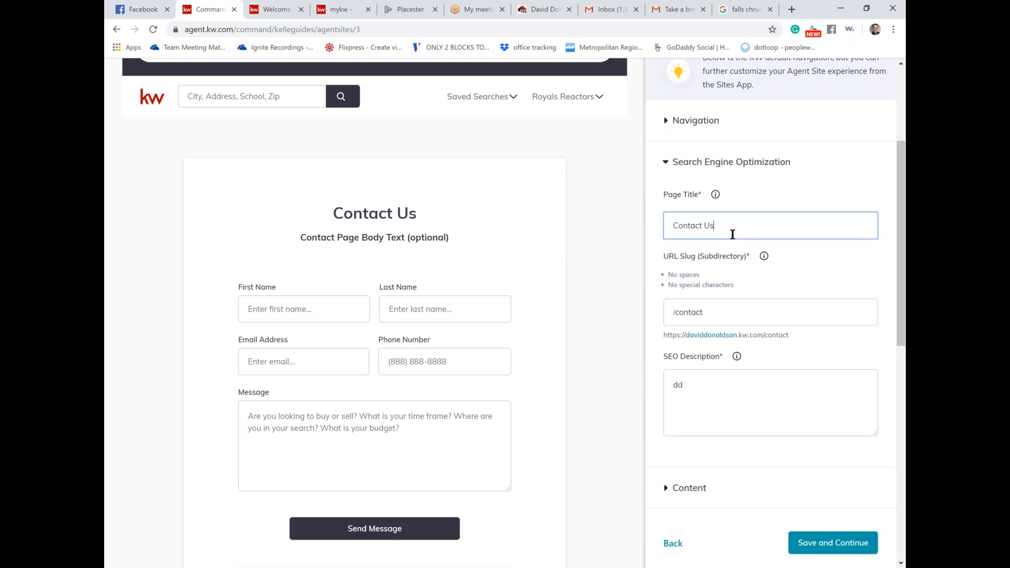
key(BackSpace)
key(BackSpace)
key(BackSpace)
key(BackSpace)
key(BackSpace)
key(BackSpace)
key(BackSpace)
key(BackSpace)
key(BackSpace)
key(BackSpace)
text(Lets have Coff)
click(709, 315)
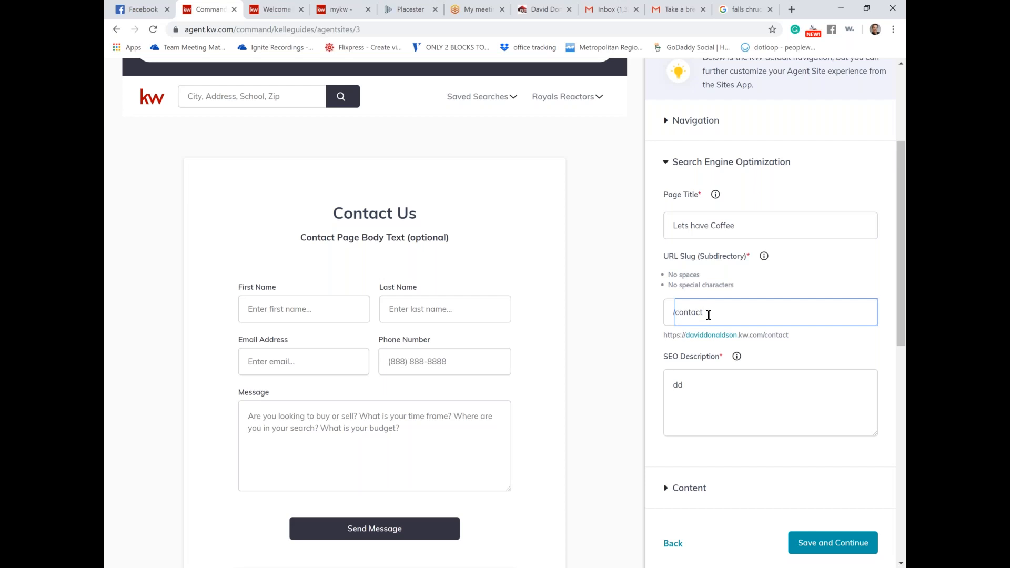
text(-)
key(BackSpace)
key(BackSpace)
key(BackSpace)
key(BackSpace)
key(BackSpace)
key(BackSpace)
text(meet-for-coffee)
Step: Expand the Contact Us content fields and save to complete the site setup
click(705, 392)
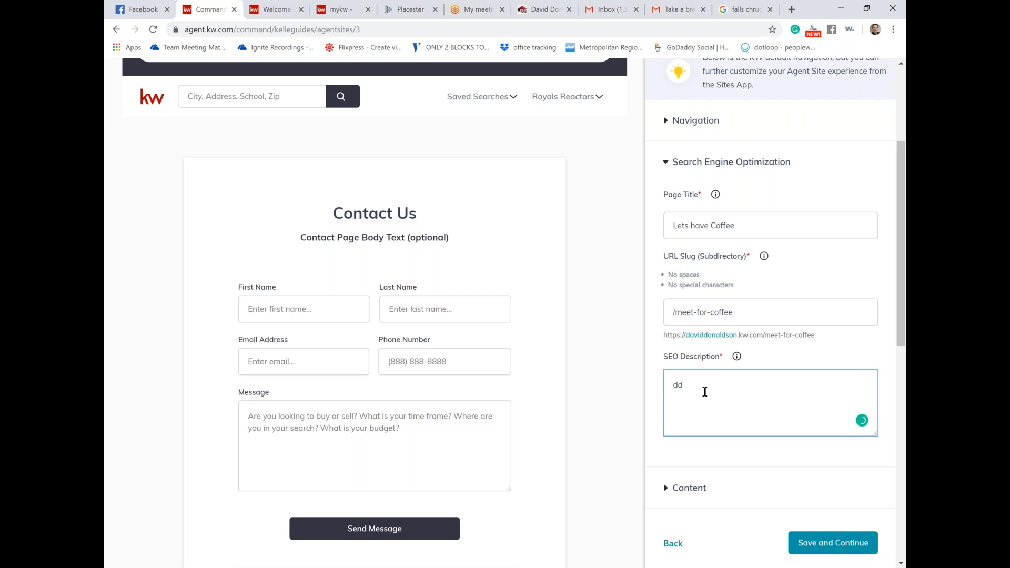
scroll(705, 392, down, 2)
click(697, 406)
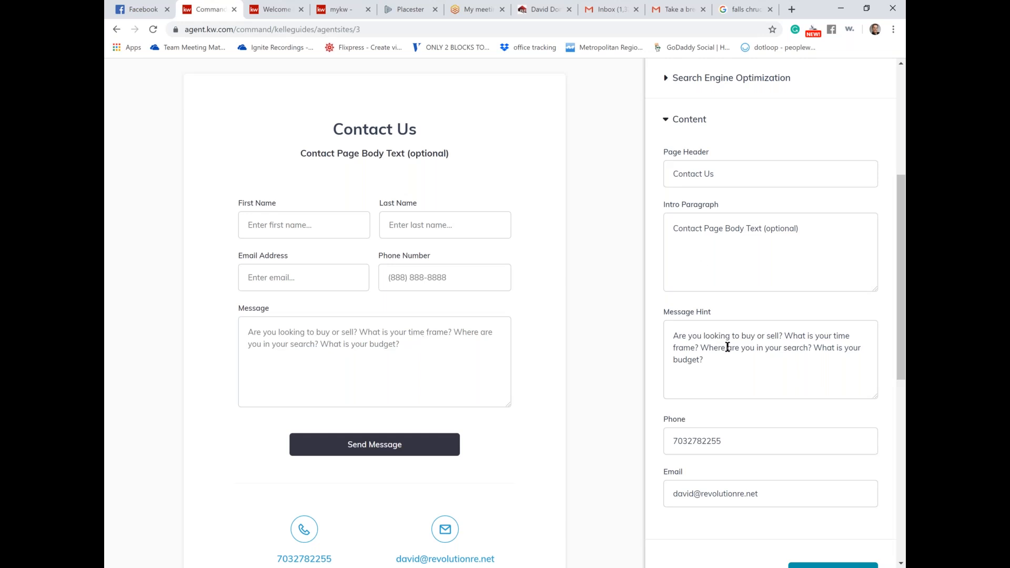
scroll(728, 347, down, 4)
click(806, 393)
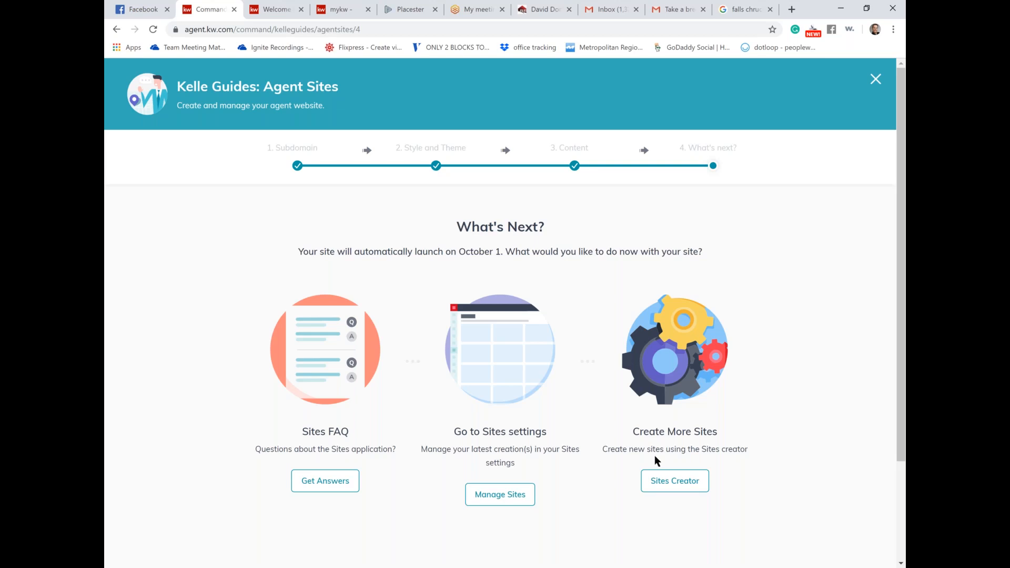
Step: Preview the agent site from Sites Creator's Agent Site Page list, check Saved Searches, and return
click(681, 481)
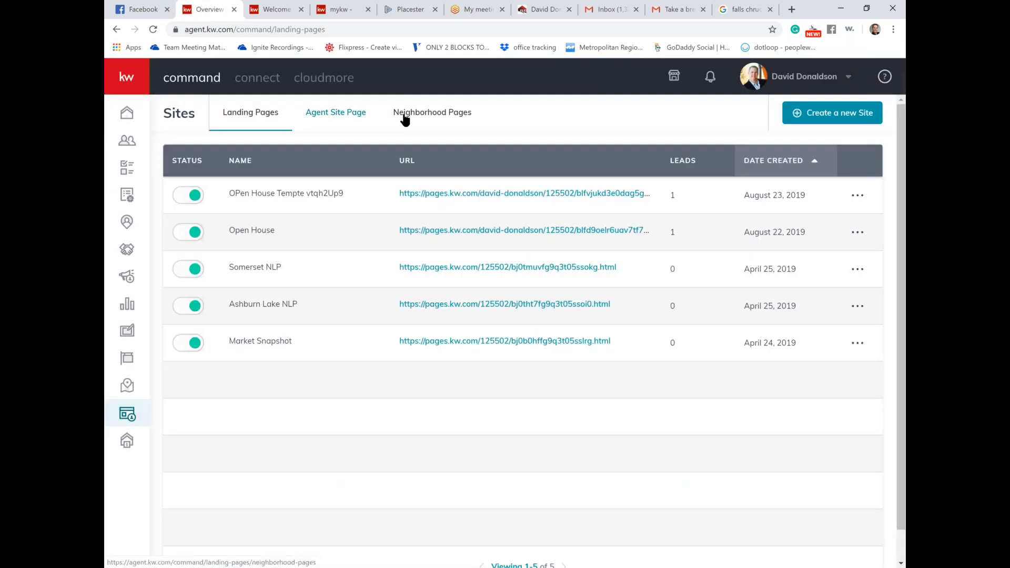
click(351, 121)
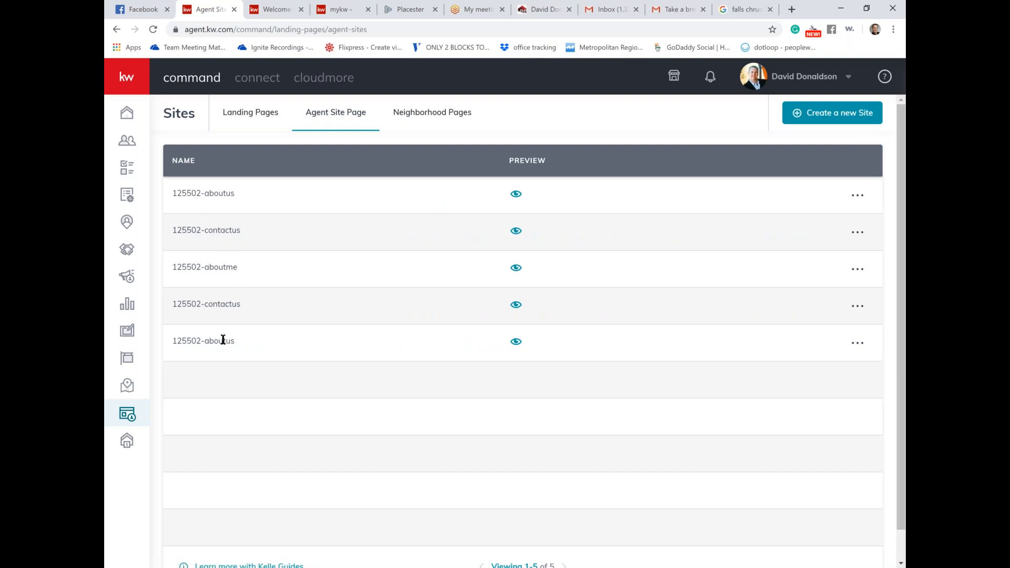
click(516, 197)
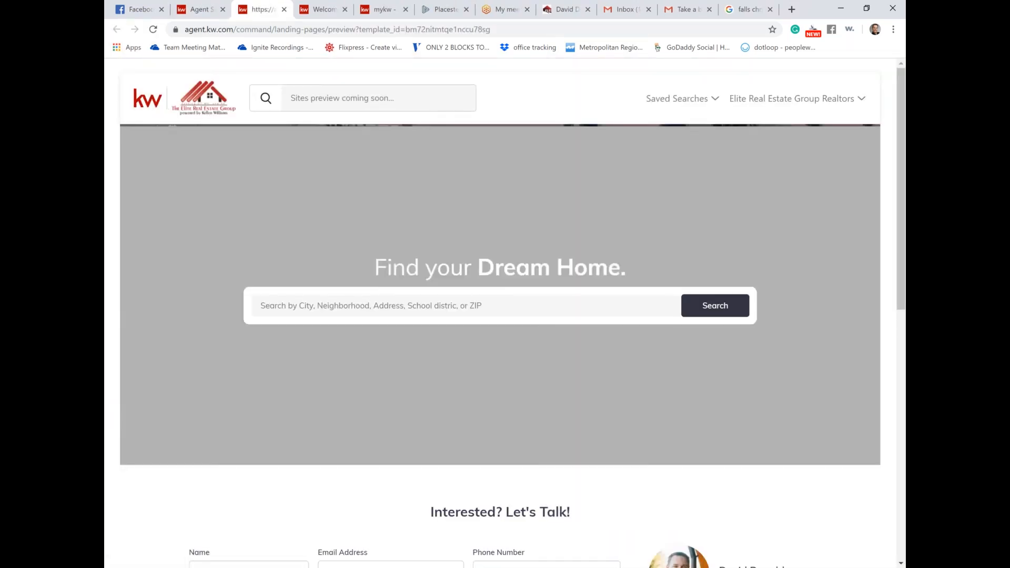
scroll(505, 315, down, 8)
scroll(483, 308, down, 2)
scroll(483, 308, up, 10)
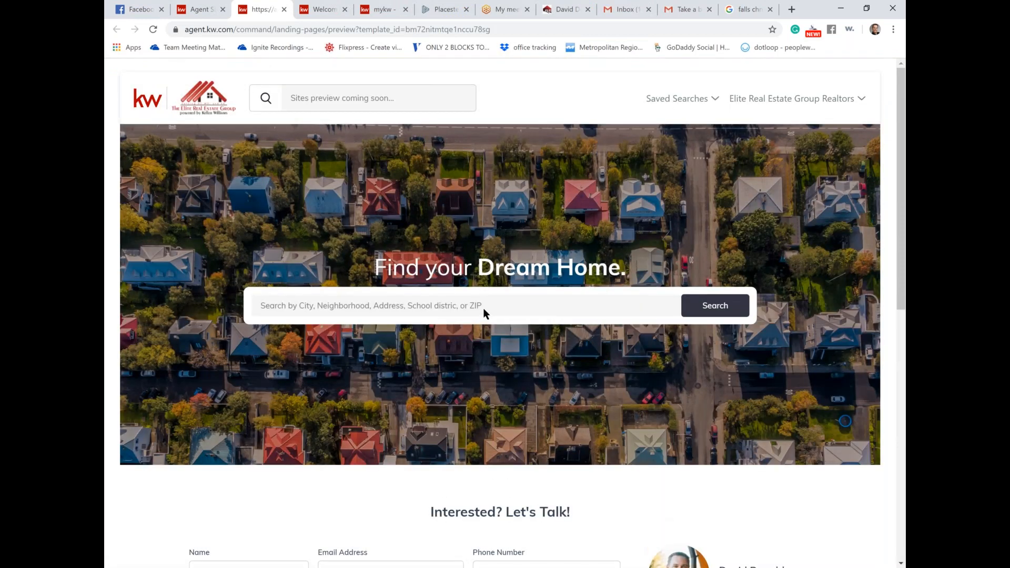
click(712, 97)
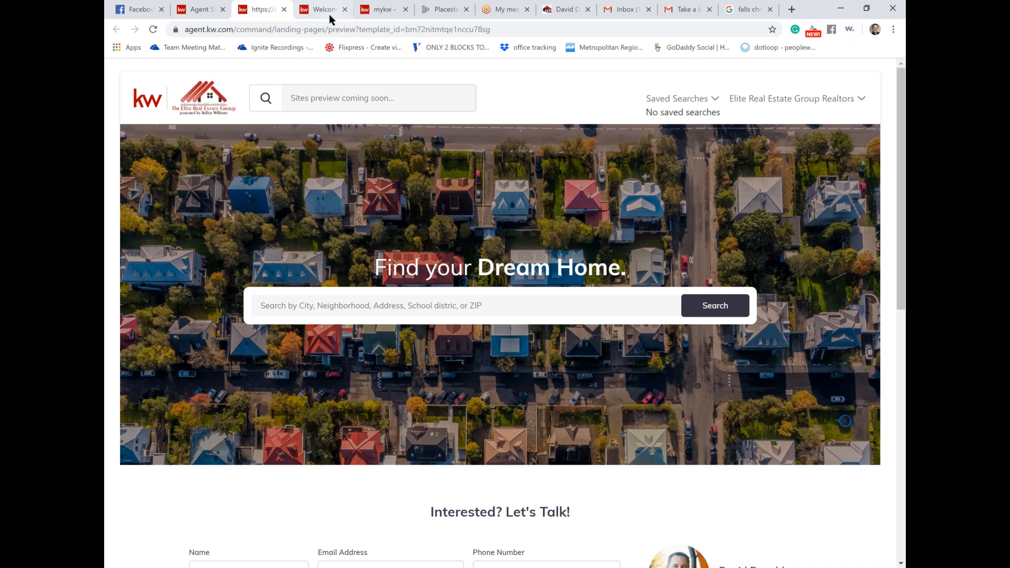
click(205, 13)
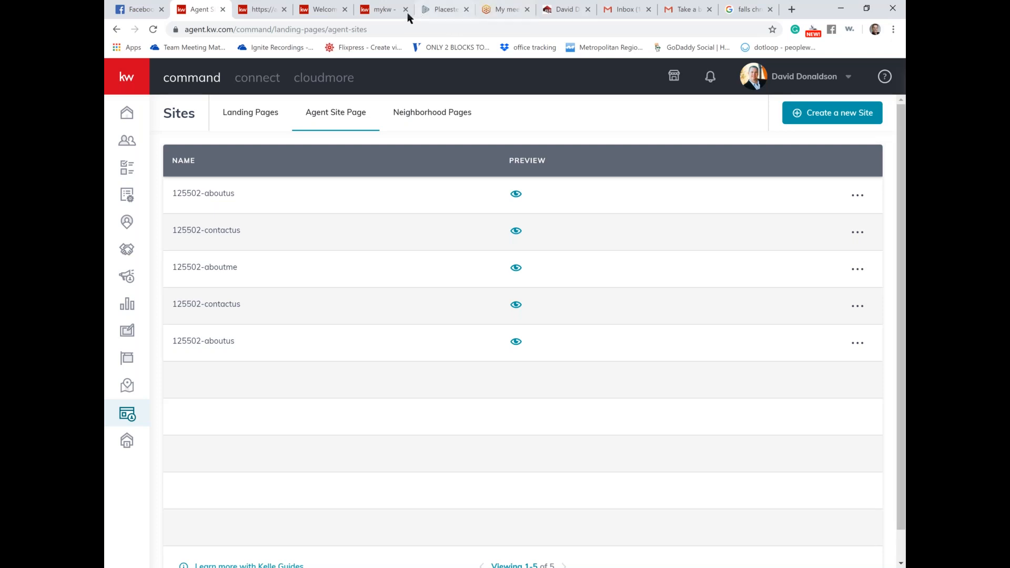
Step: In myKW, go to Technology > KW Websites and open the legacy site via 'Go to my website'
click(377, 12)
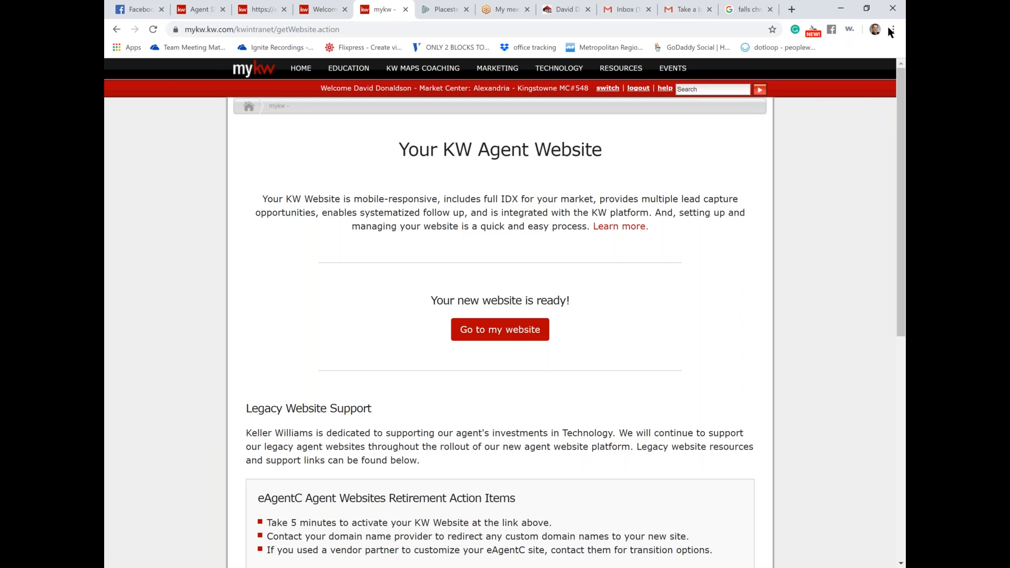
mouse_move(571, 73)
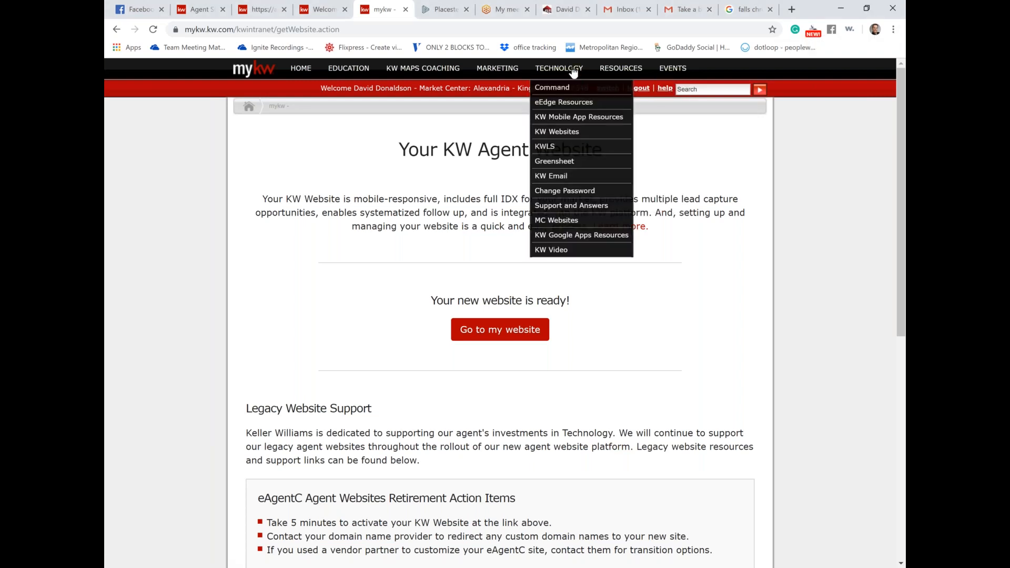
click(567, 132)
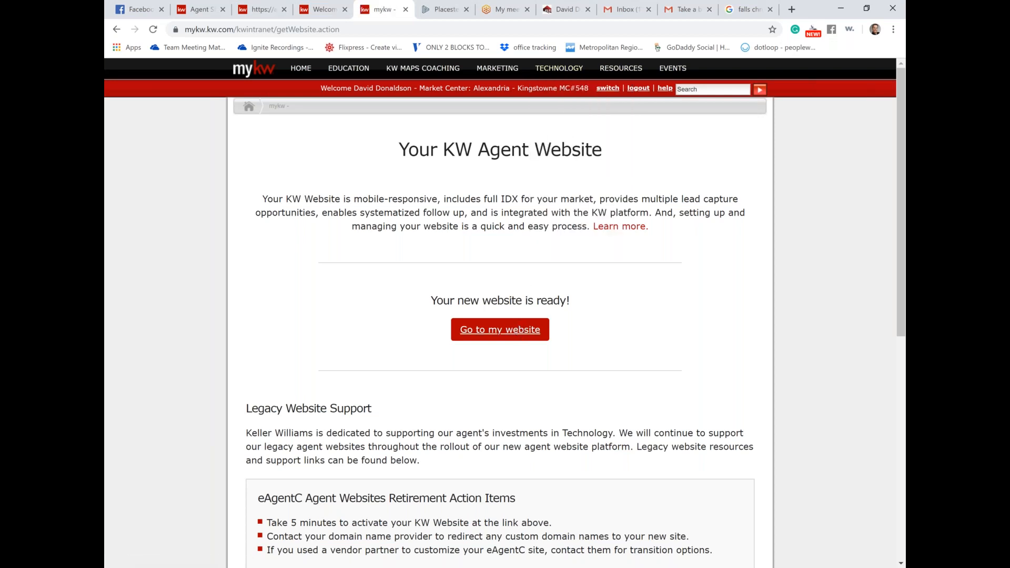
click(520, 329)
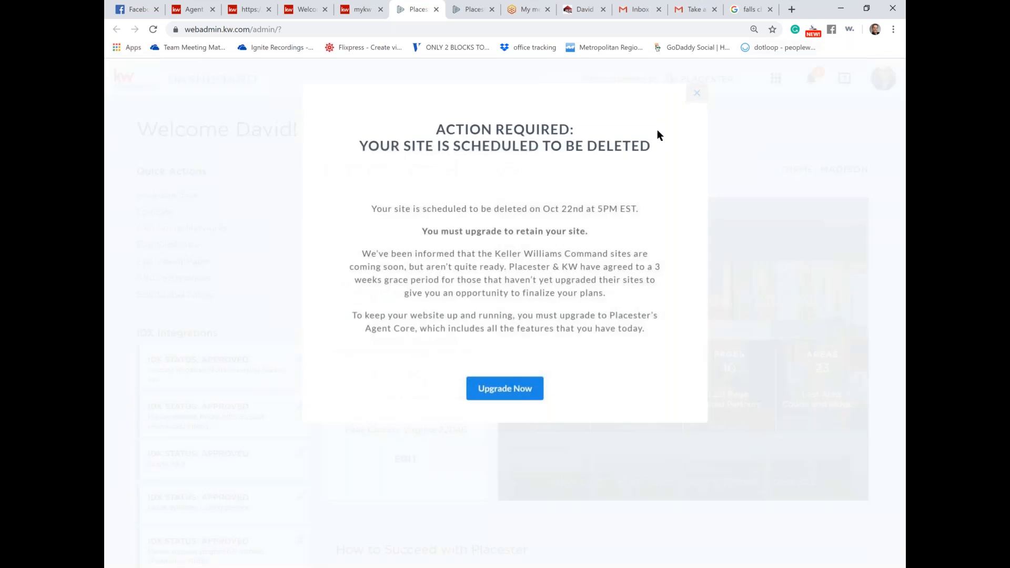
Step: Dismiss the site deletion notice and open Sites from the Placester apps grid
click(694, 97)
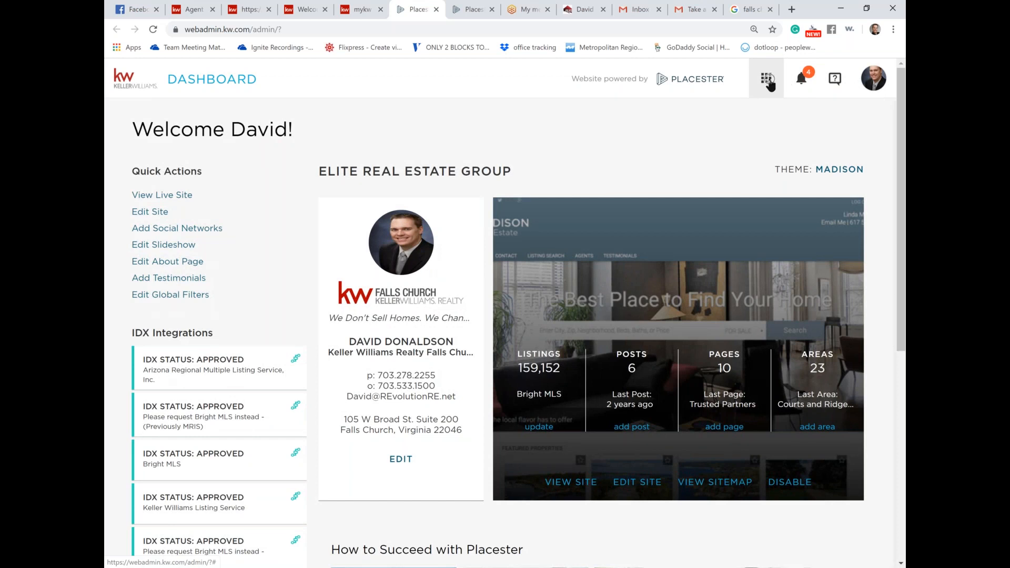
click(768, 82)
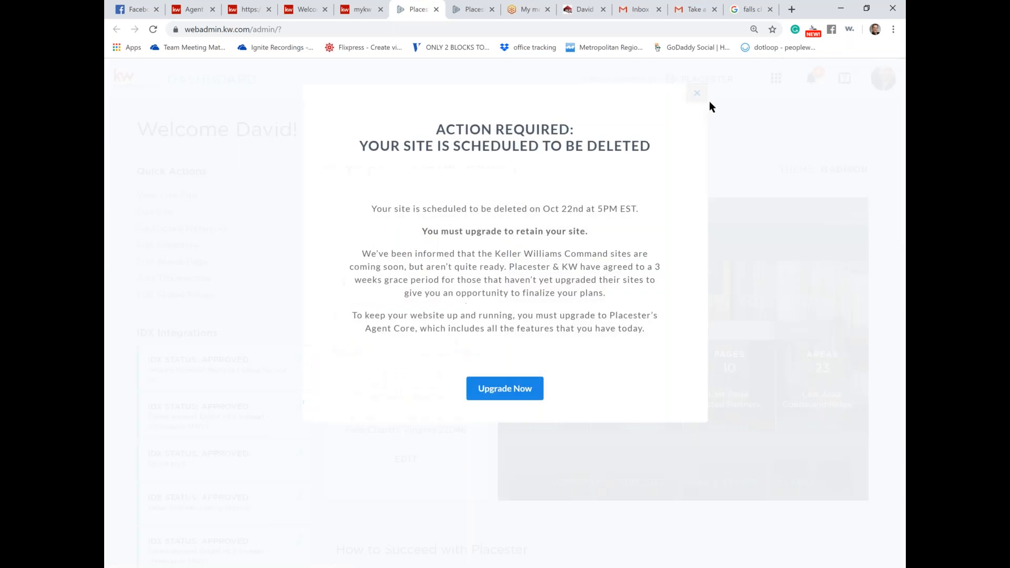
click(697, 95)
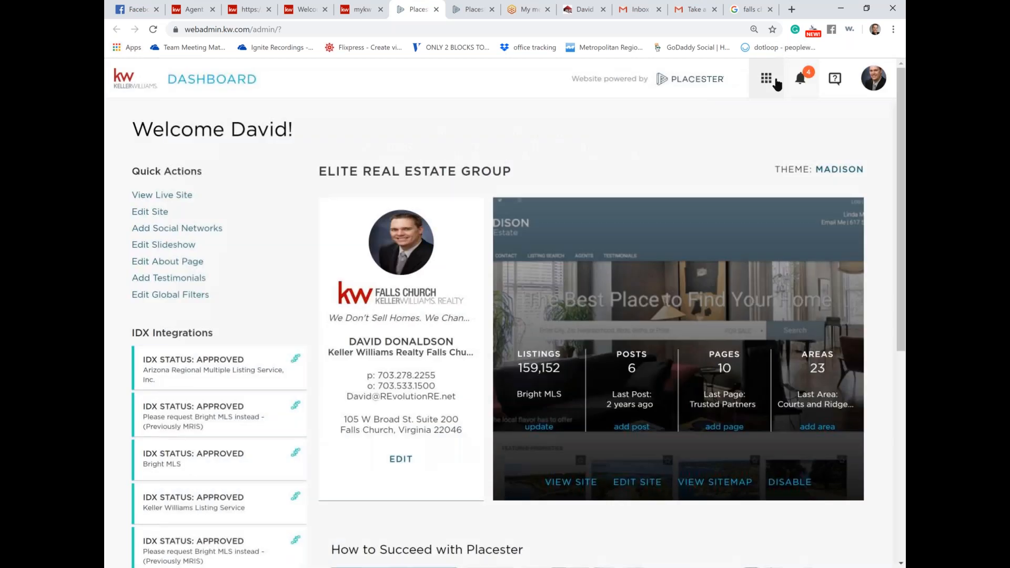
click(767, 79)
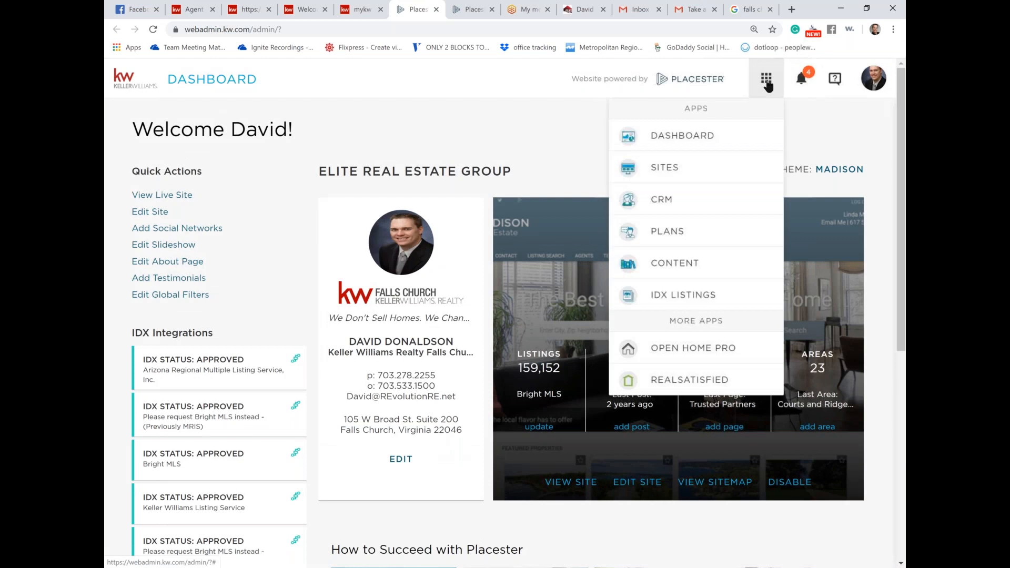
click(666, 178)
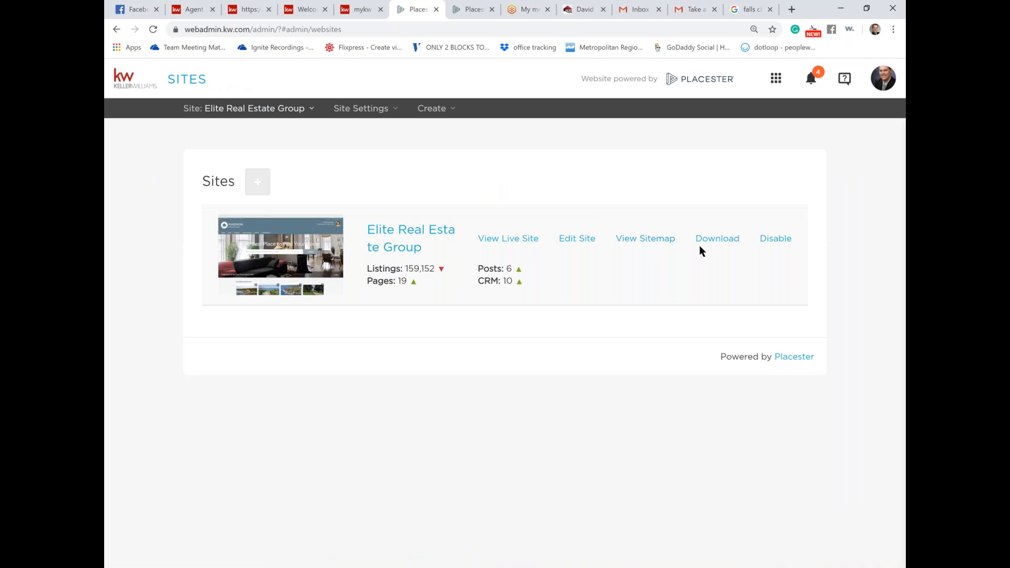
Step: Download the Elite Real Estate Group site export and open export (2).zip
click(717, 238)
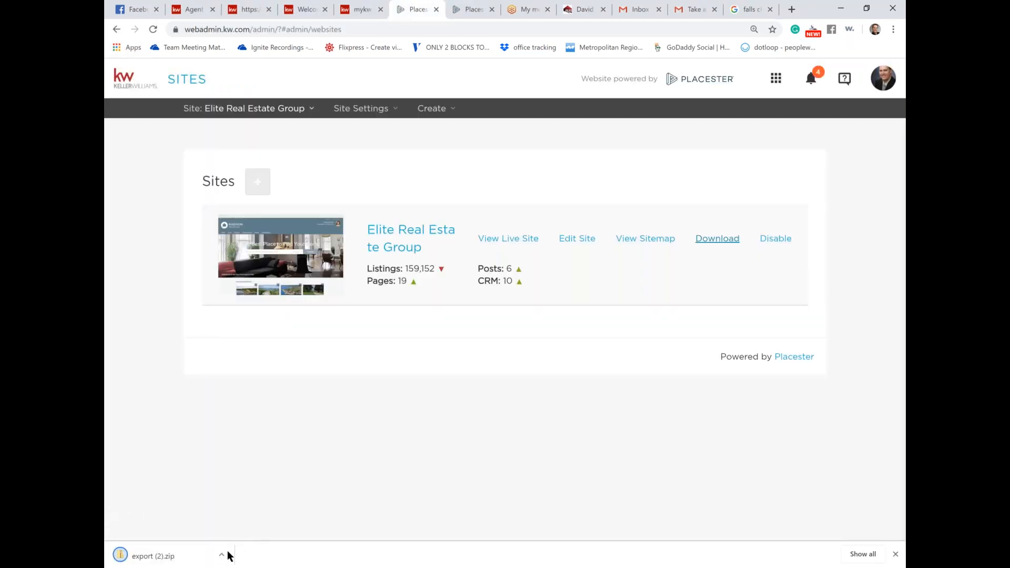
click(222, 555)
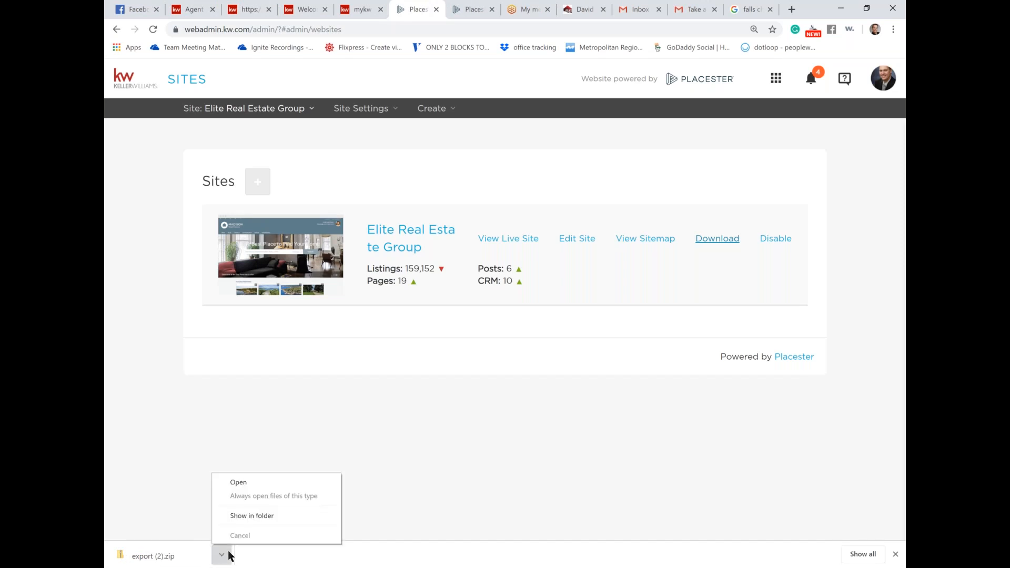
click(255, 483)
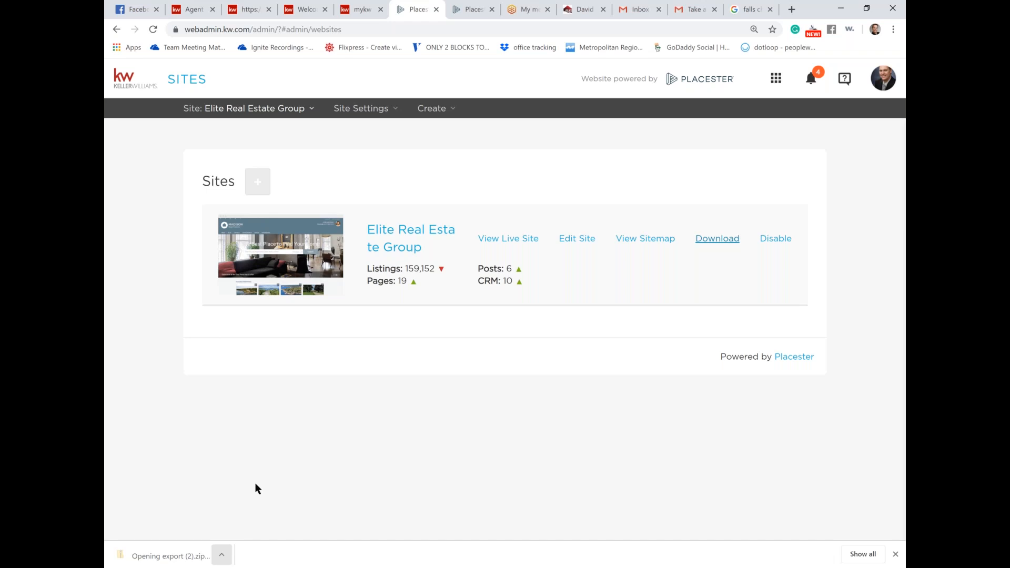
Step: On the live legacy site, open Ashburn Living's Ashburn Farm Home for Sale article
key(ctrl+Tab)
key(ctrl+Tab)
key(ctrl+Tab)
scroll(255, 489, down, 5)
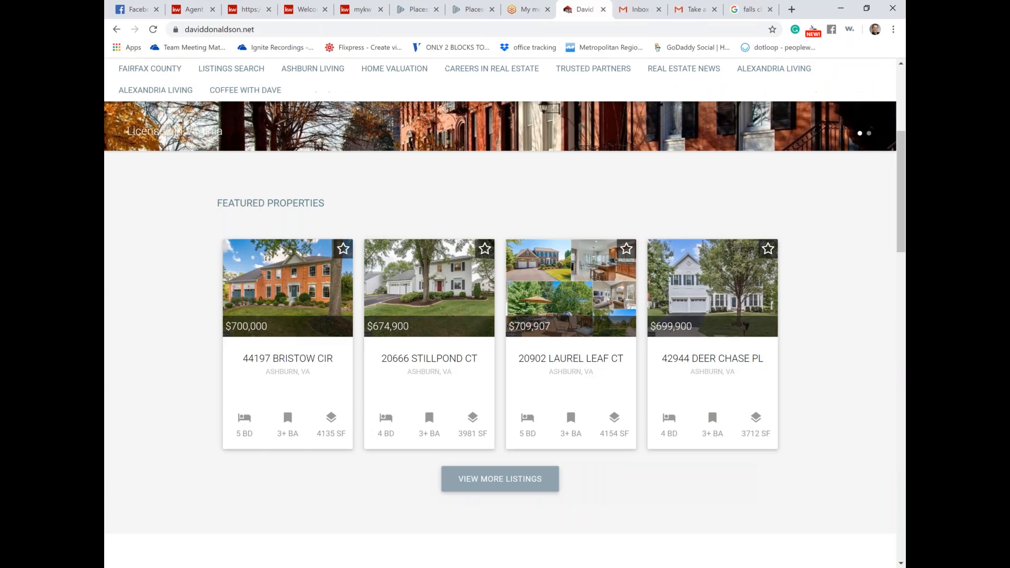
scroll(255, 489, up, 4)
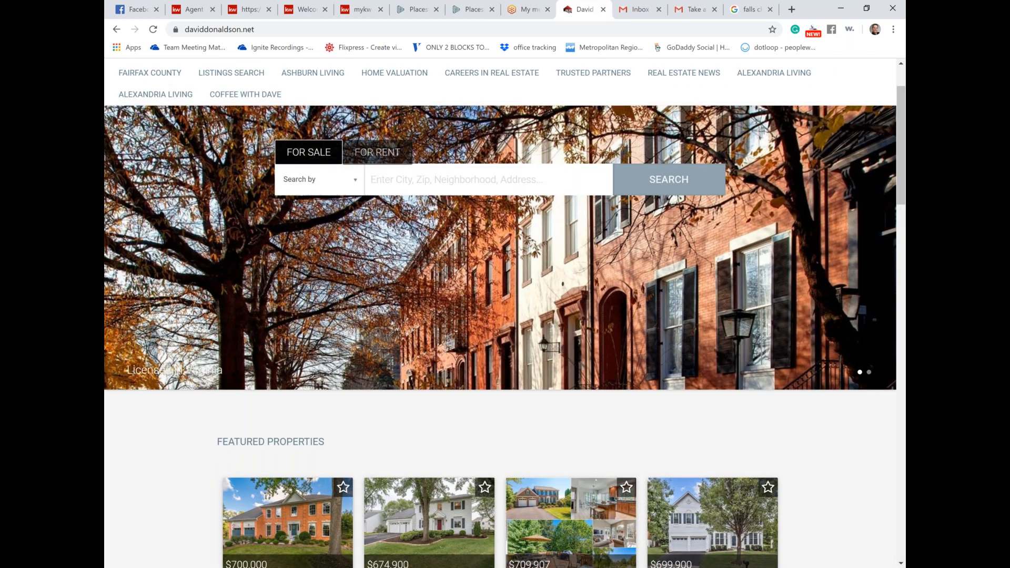
scroll(332, 153, up, 2)
click(331, 153)
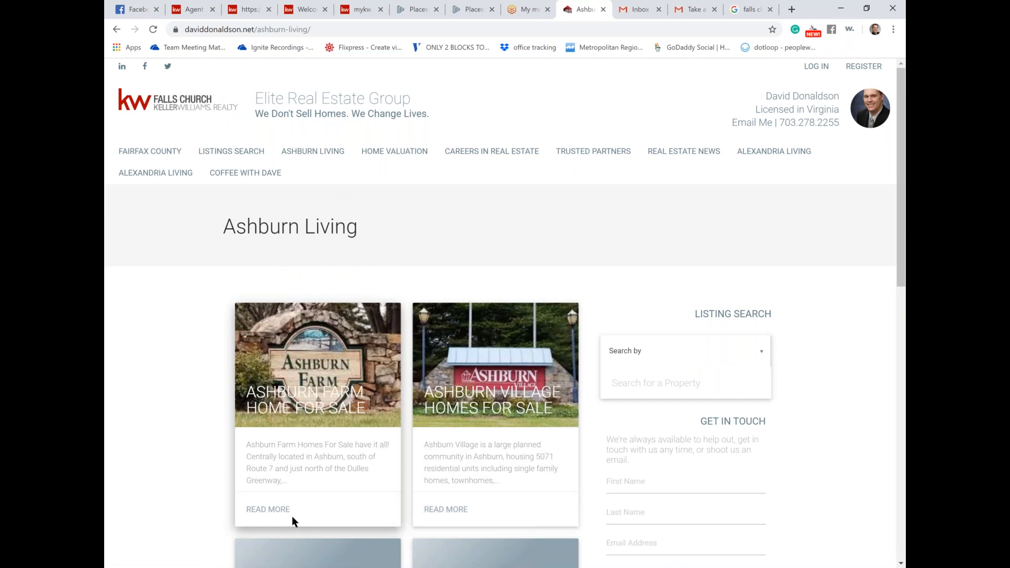
click(279, 511)
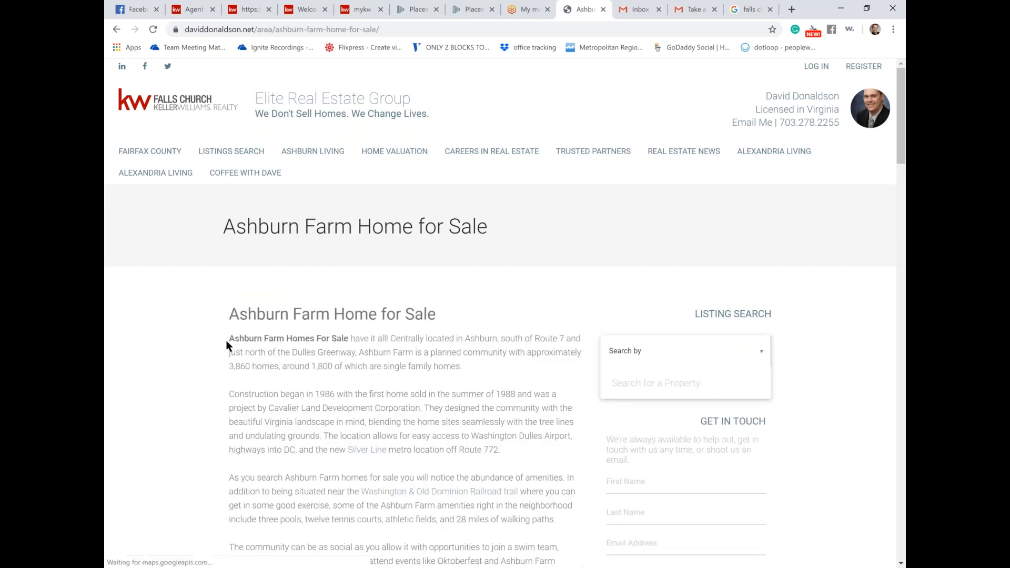
Step: Highlight the article's opening paragraphs, then return to the Your KW Agent Website page
drag(224, 341, 568, 514)
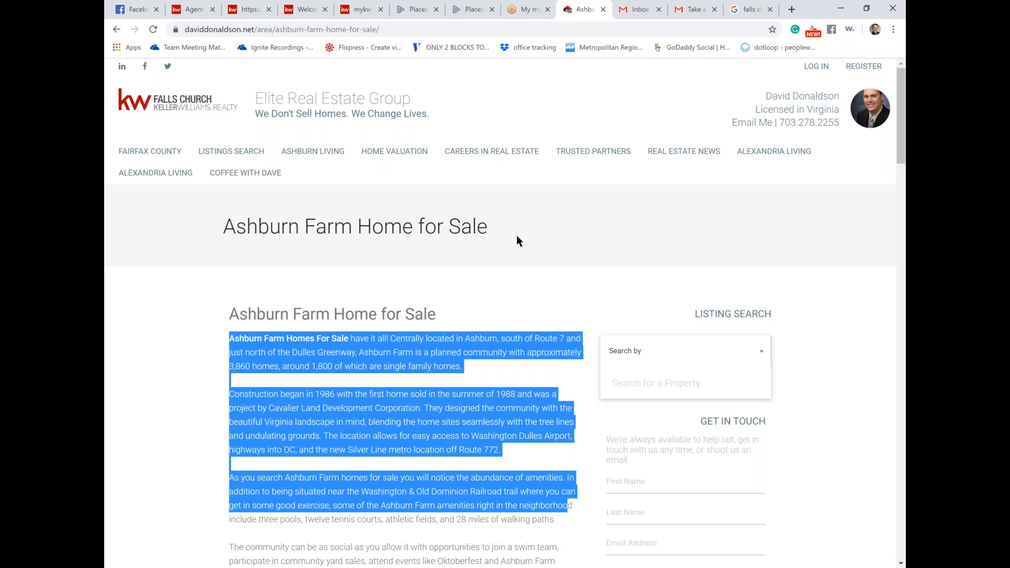
scroll(517, 235, down, 8)
scroll(516, 235, up, 9)
click(370, 10)
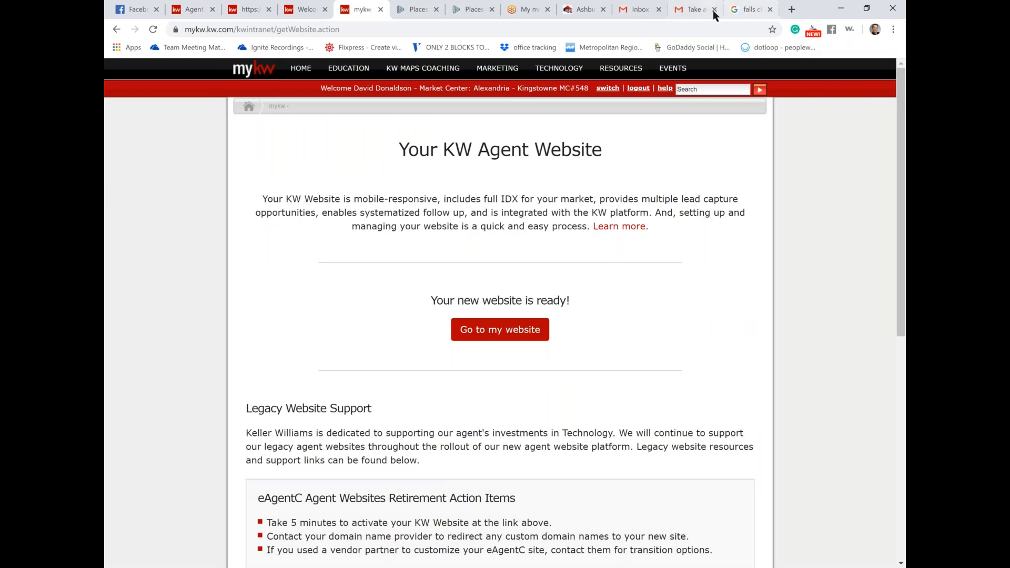
Step: Open KW Connect's Connect Live Schedule and browse the Tech sessions for 10/1 through 10/4
click(308, 10)
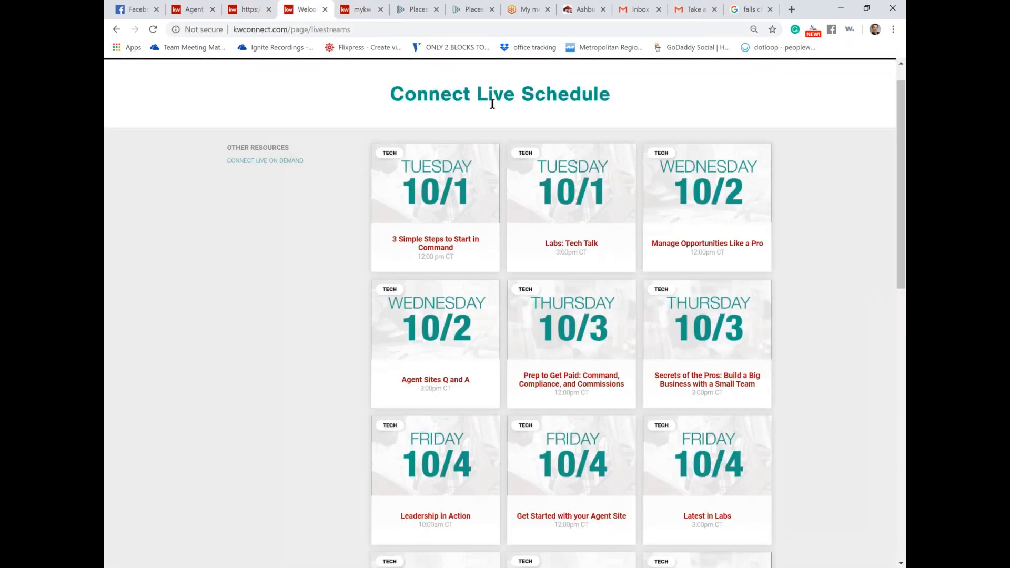
scroll(493, 104, up, 1)
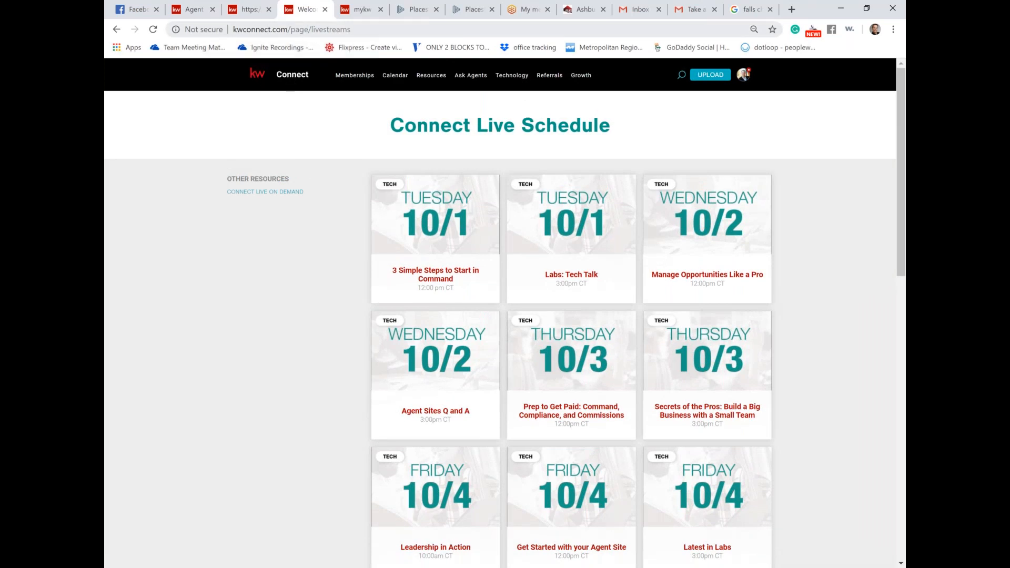
mouse_move(432, 76)
click(425, 99)
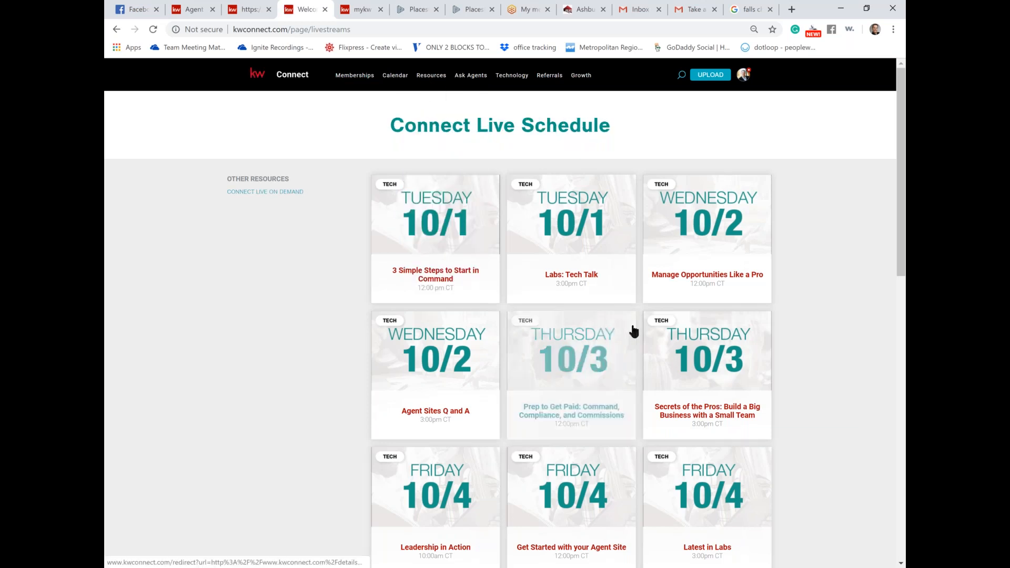
scroll(634, 330, down, 1)
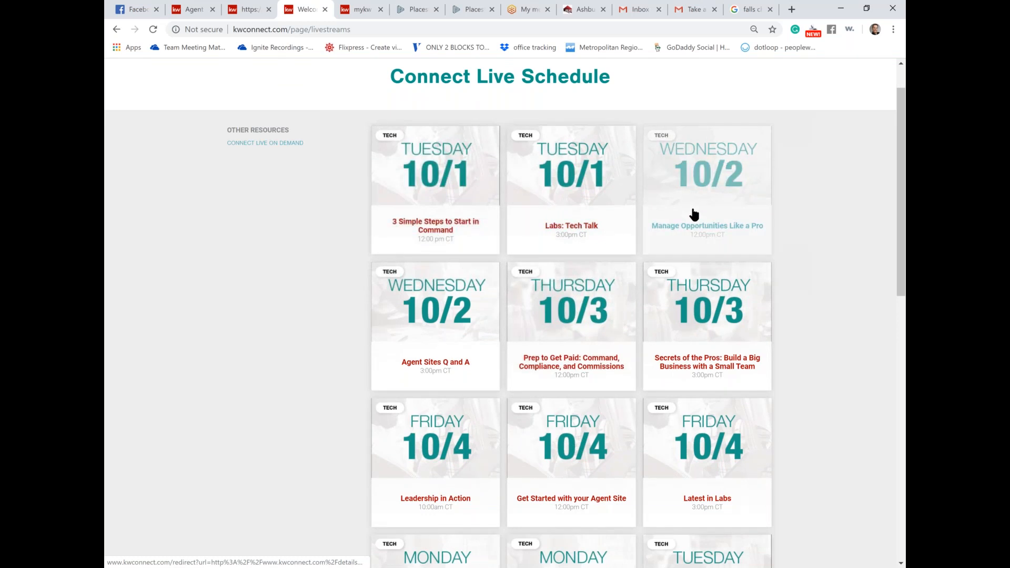
scroll(693, 214, down, 1)
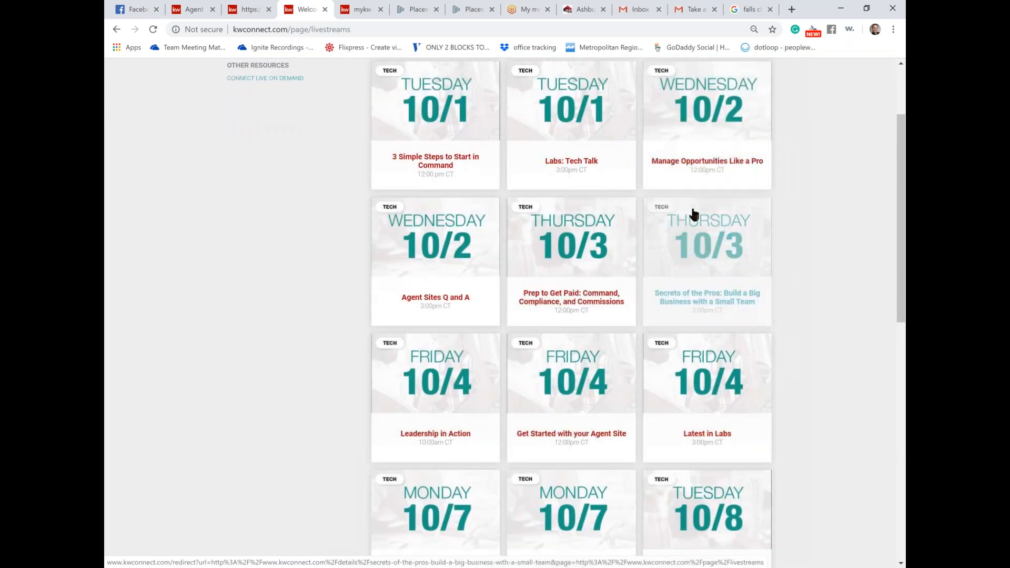
scroll(617, 327, down, 2)
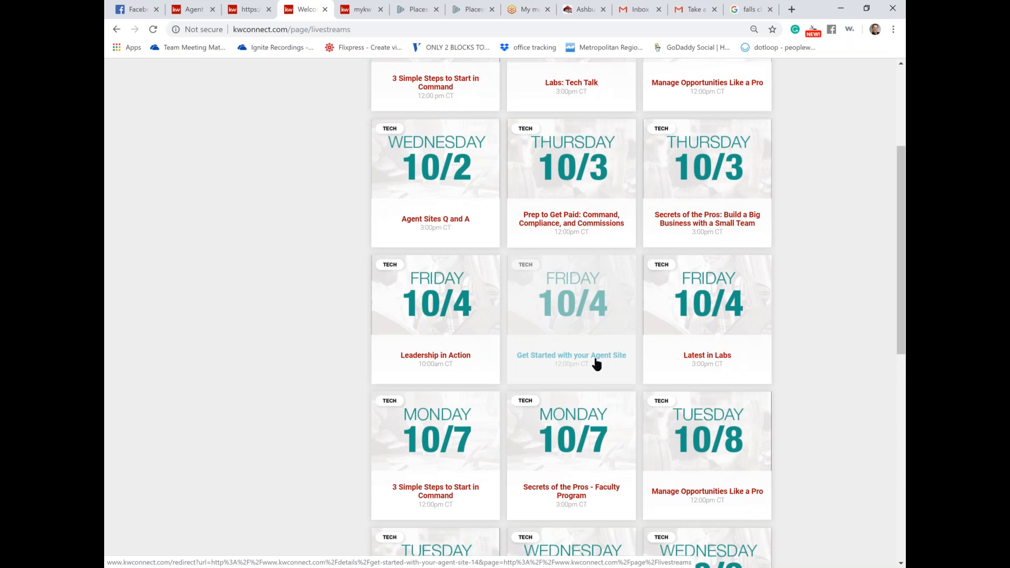
scroll(596, 363, up, 3)
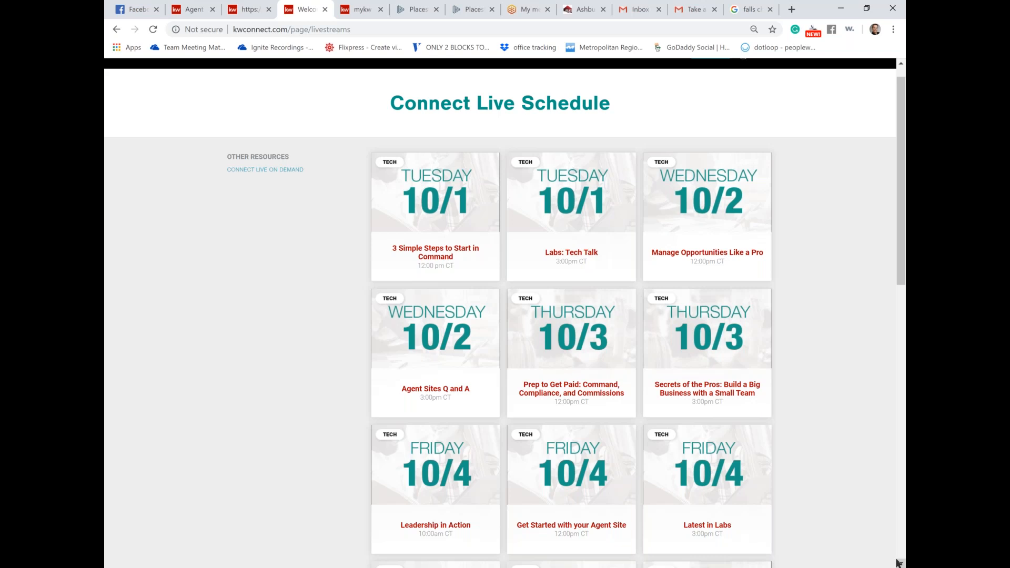
Step: Replace the Falls Church homes query with the agent's name and review the team website and 5.0-rated listing
click(751, 9)
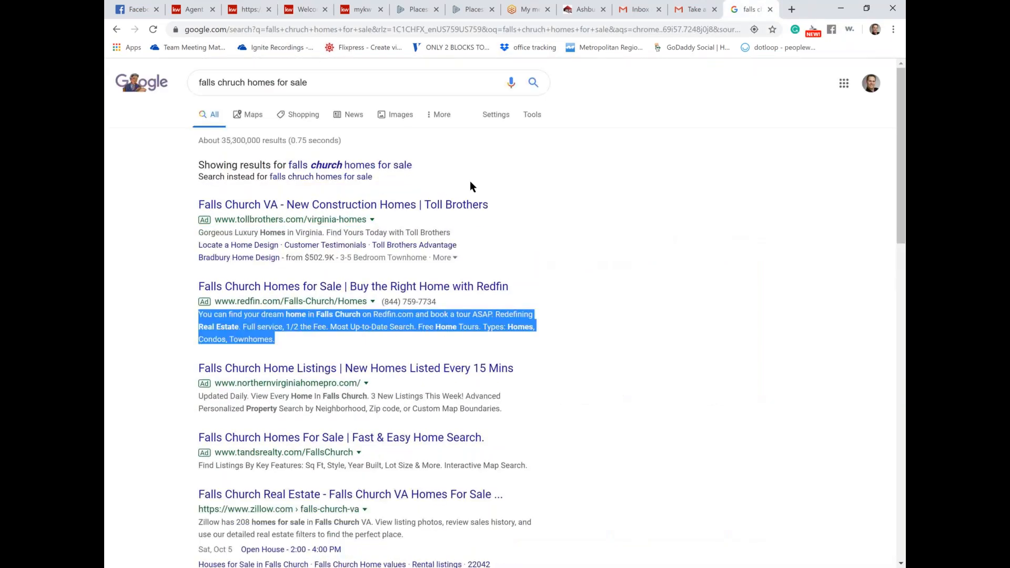
drag(319, 83, 195, 60)
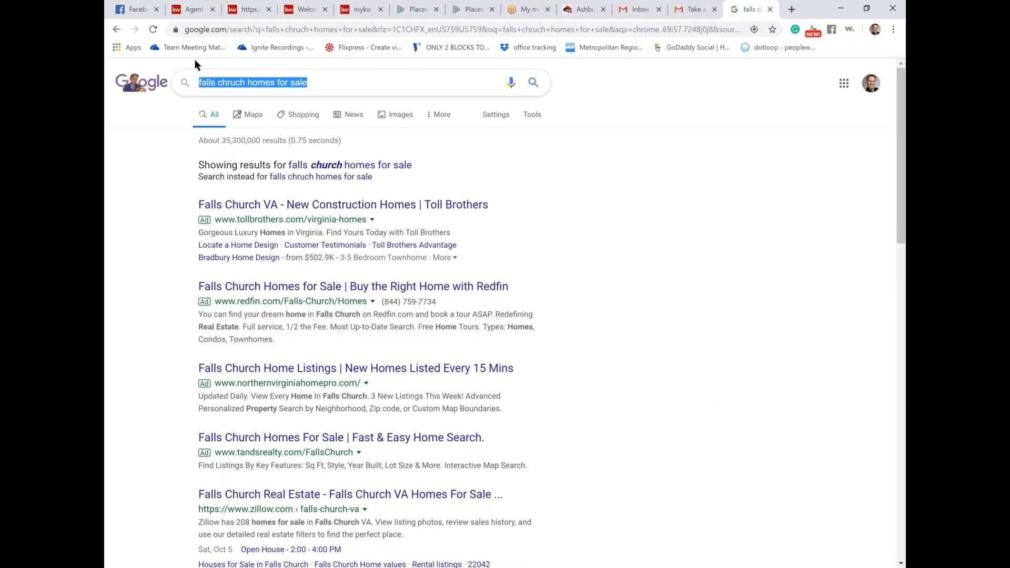
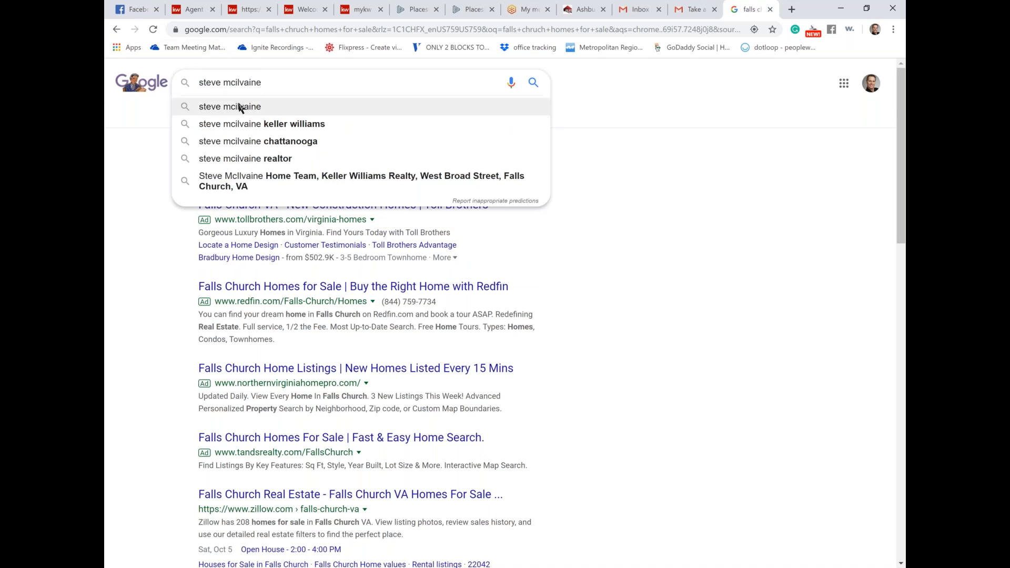
click(238, 107)
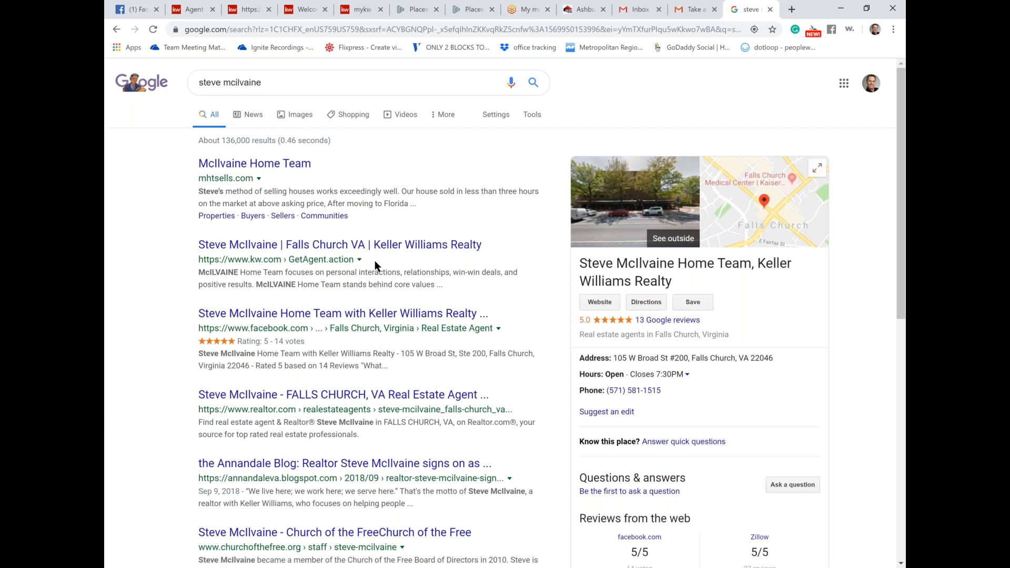
scroll(375, 260, down, 1)
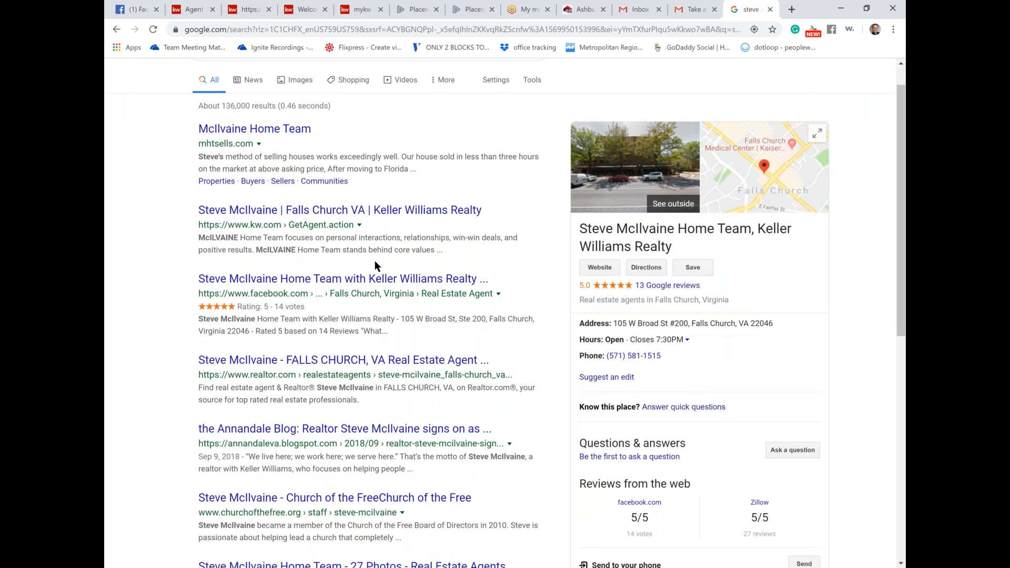
scroll(374, 261, up, 1)
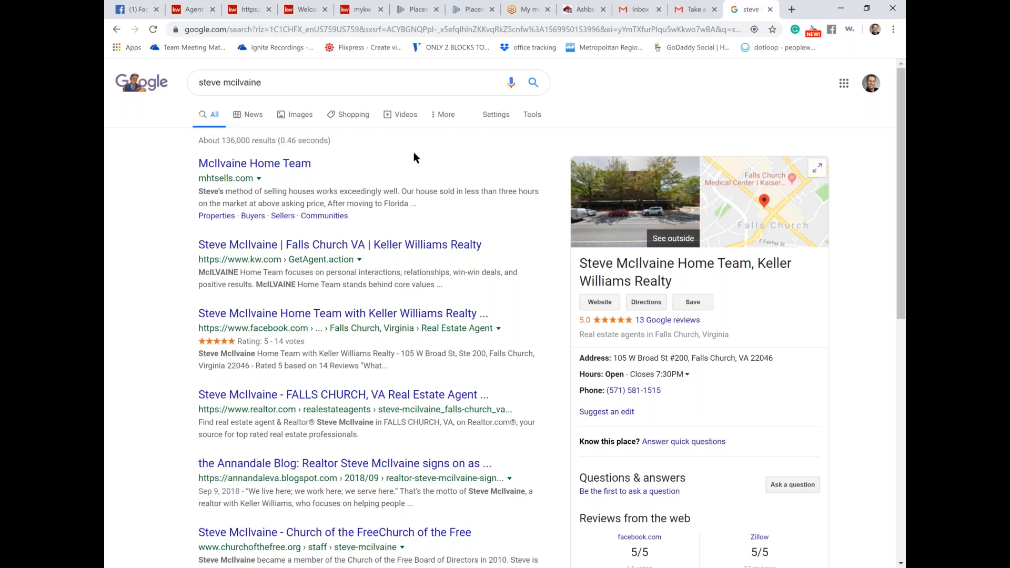
drag(262, 83, 172, 86)
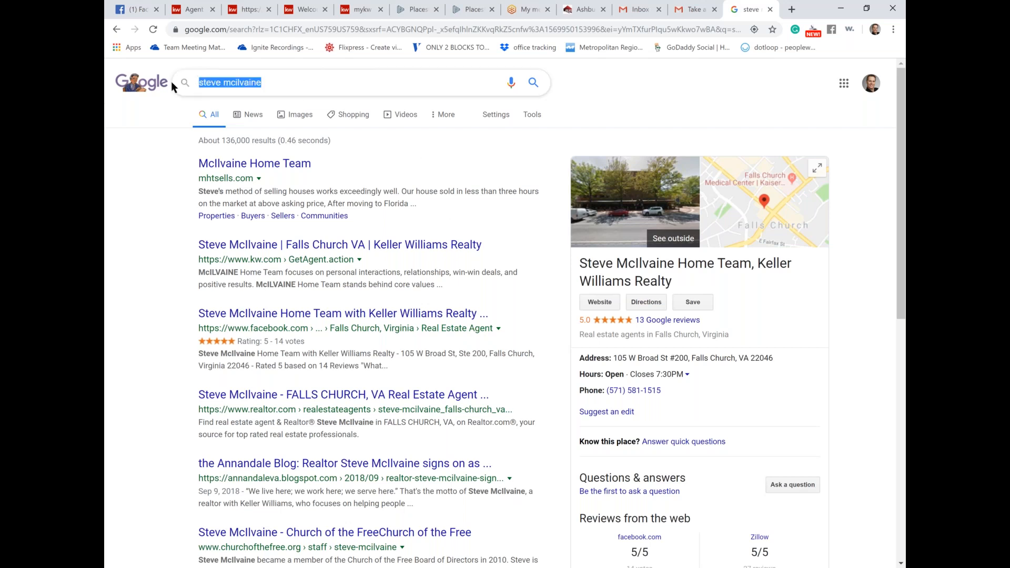